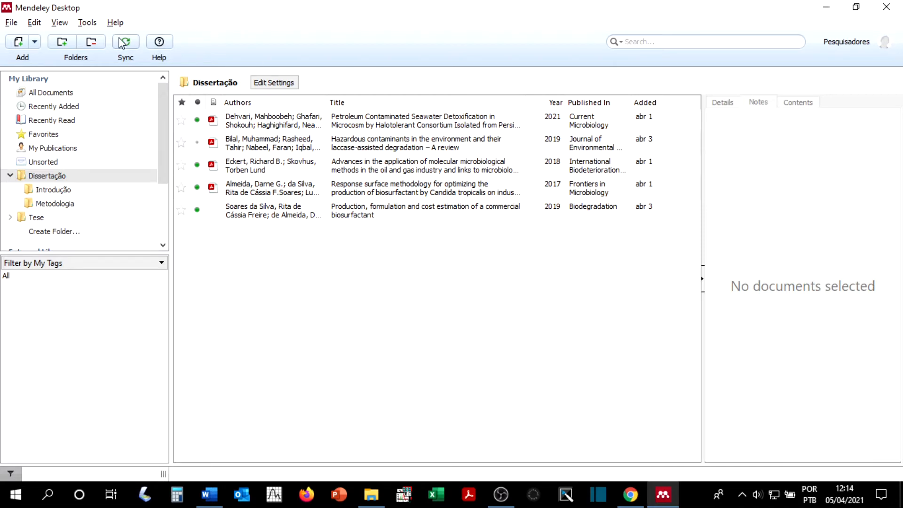
# Open the favorite article "Biosurfactants: Promising molecules for petroleum biotechnology advances" and view its abstract
pyautogui.click(45, 135)
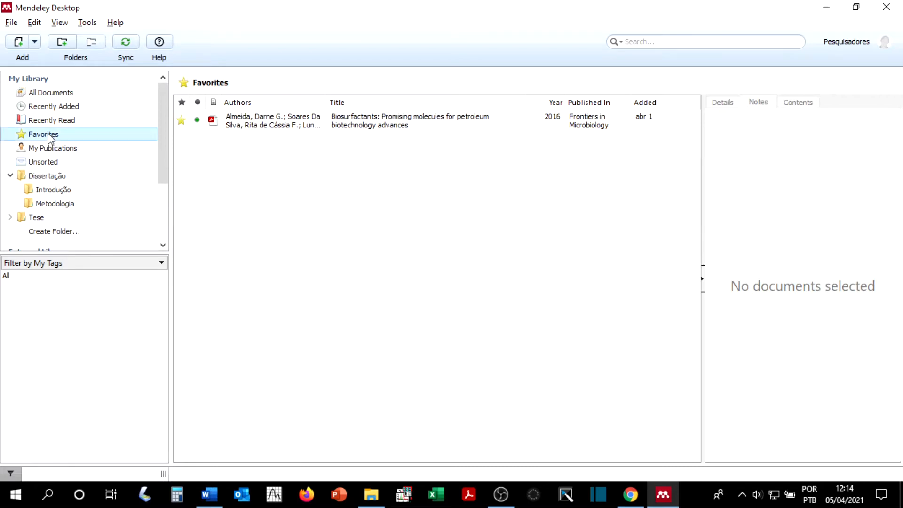
pyautogui.doubleClick(343, 125)
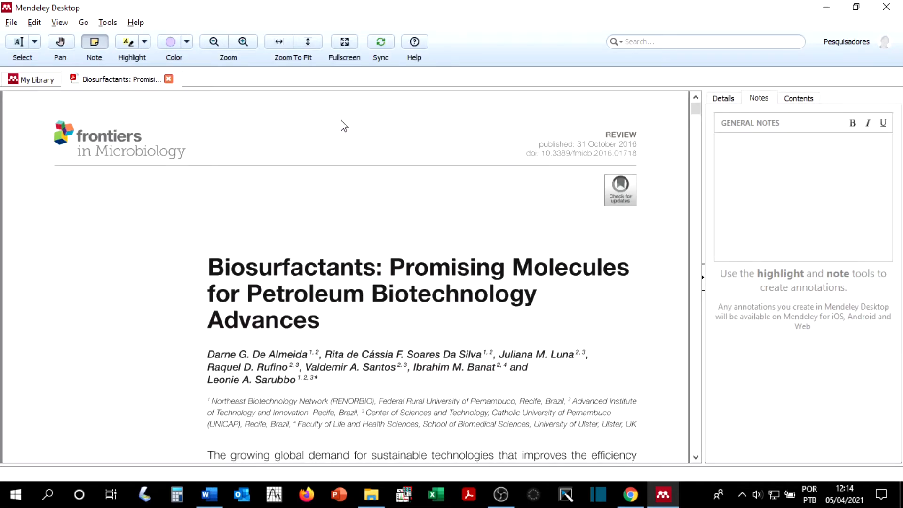
pyautogui.scroll(-5, 375, 256)
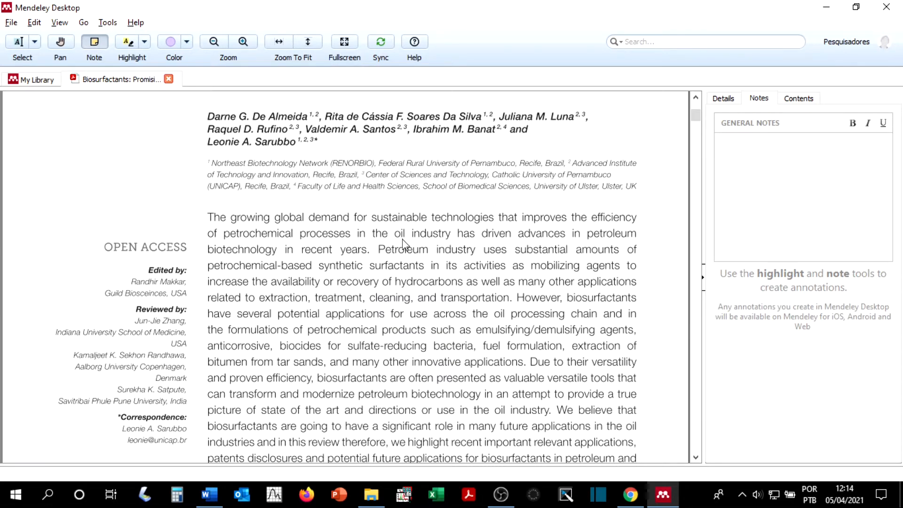
pyautogui.scroll(1, 465, 337)
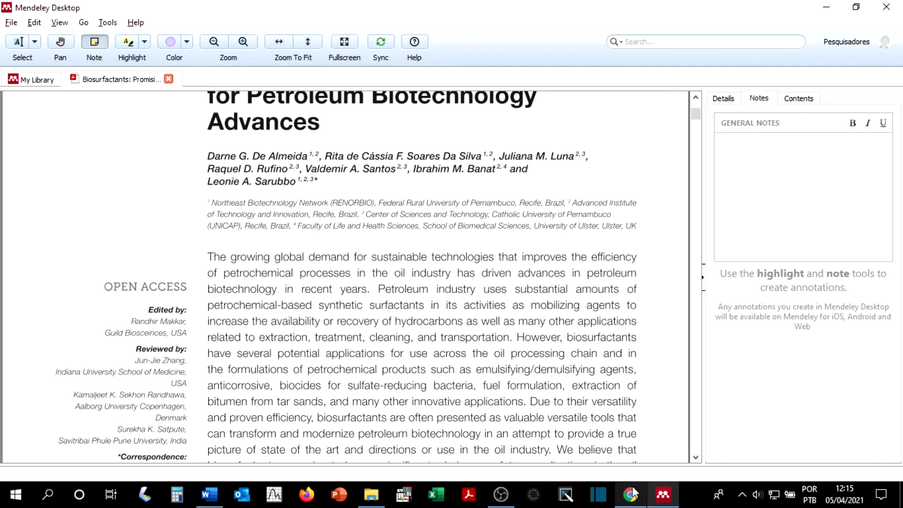
# Switch to Chrome, search Google for mendeley, and open the online library from the Mendeley website
pyautogui.click(612, 475)
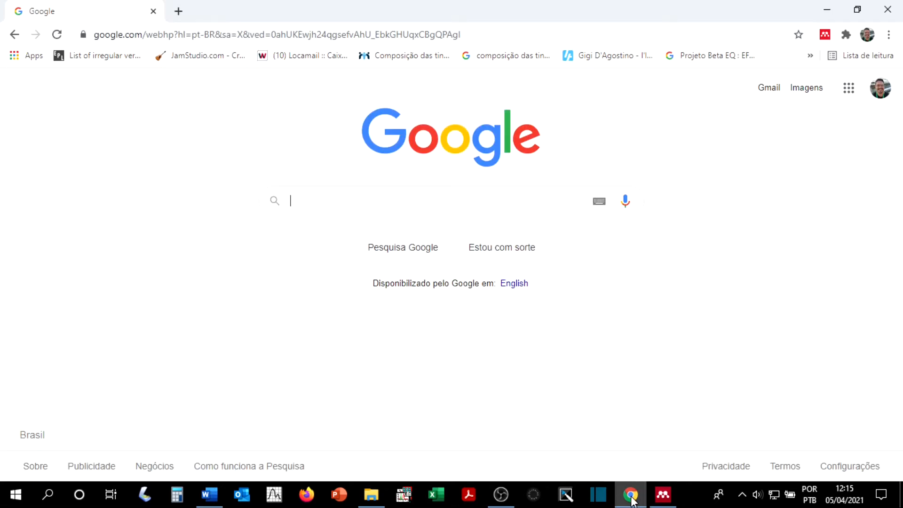
pyautogui.click(366, 201)
pyautogui.click(360, 249)
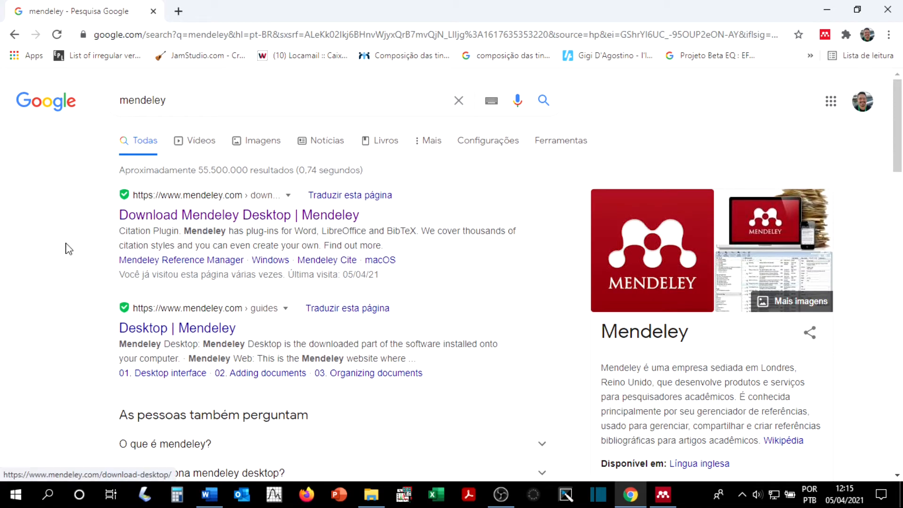
pyautogui.click(196, 332)
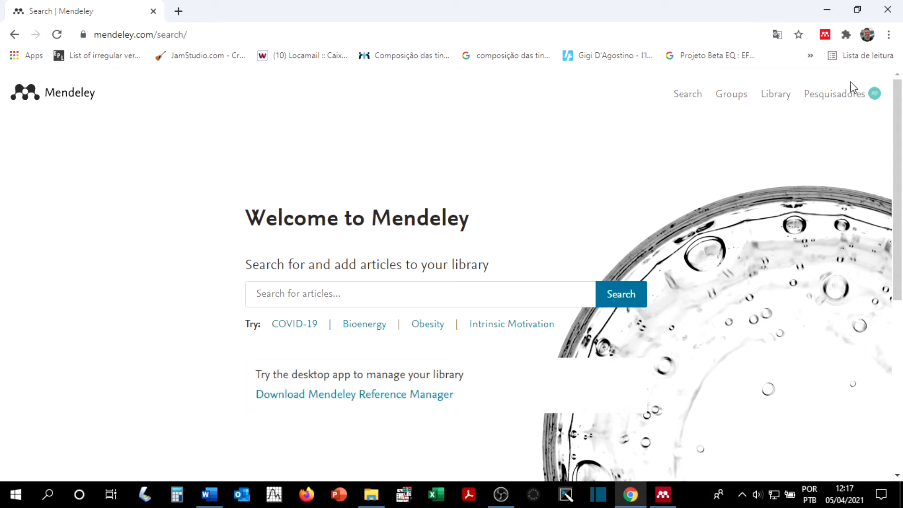
pyautogui.click(769, 100)
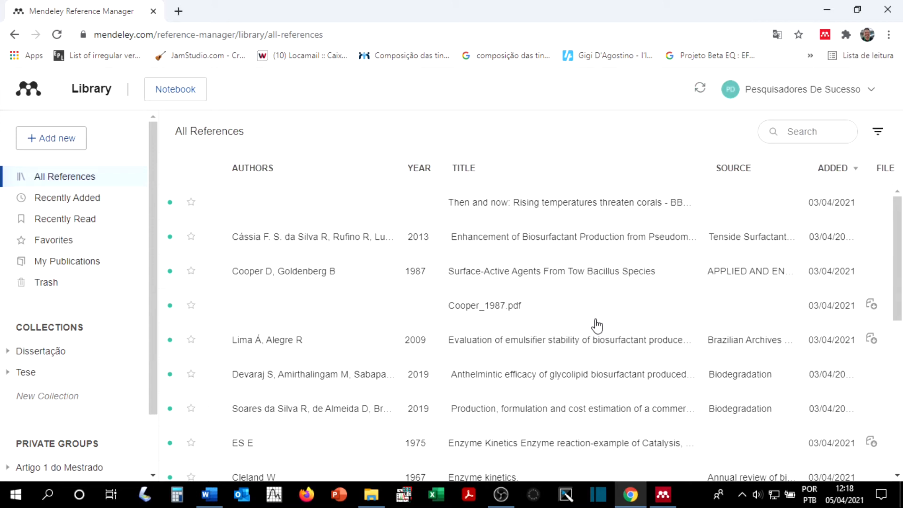
# Review the Favorites, All References and Recently Read lists in the online library
pyautogui.click(67, 246)
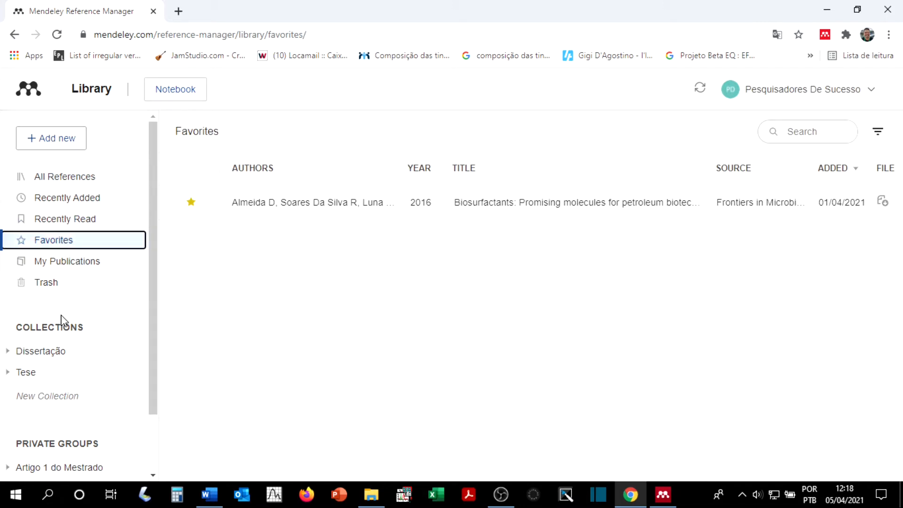
pyautogui.click(69, 179)
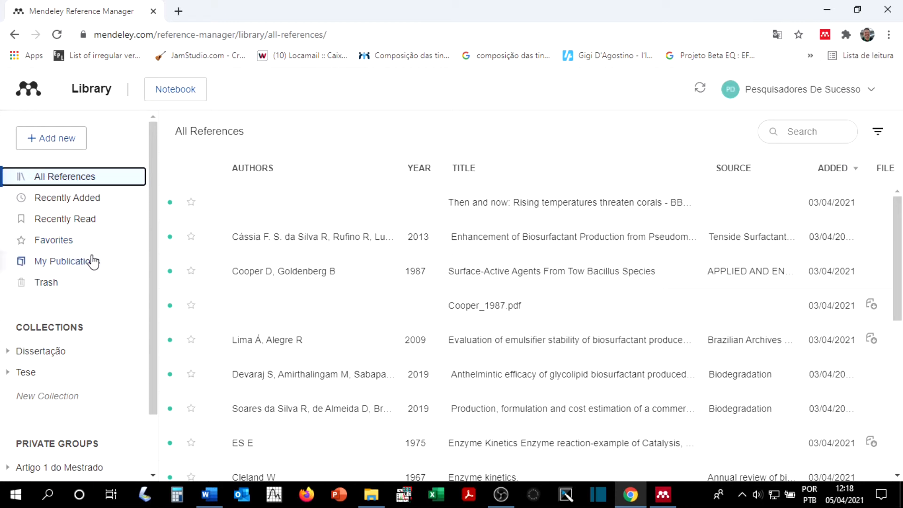
pyautogui.click(78, 219)
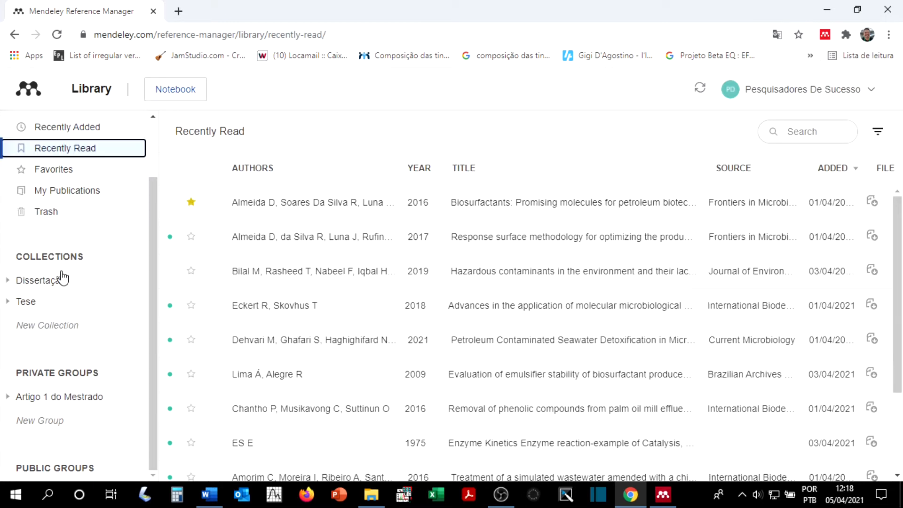
# Expand the Dissertação and Tese collections and look over their subcollections and the private and public groups
pyautogui.click(7, 283)
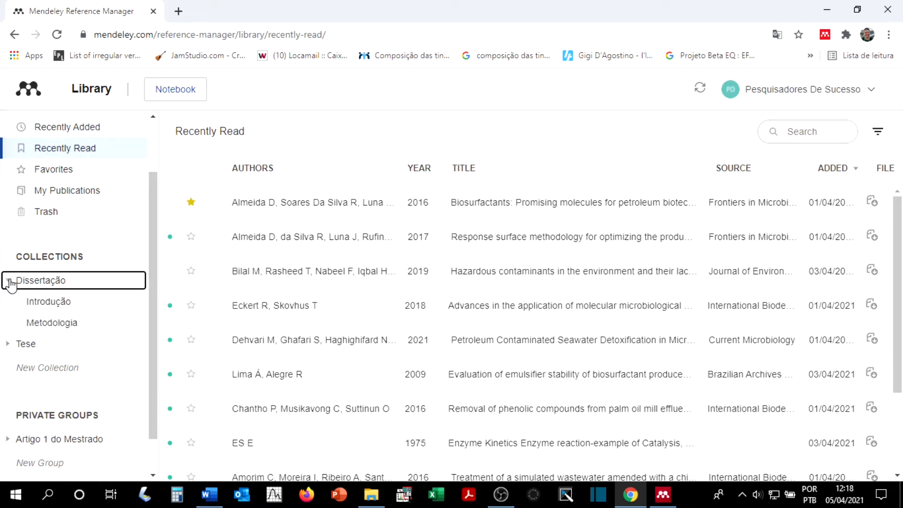
pyautogui.click(8, 348)
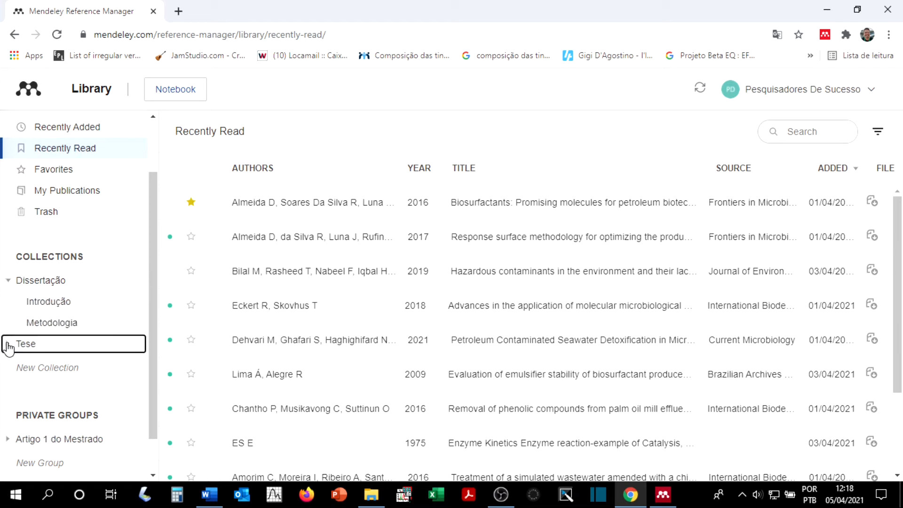
pyautogui.scroll(-1, 95, 359)
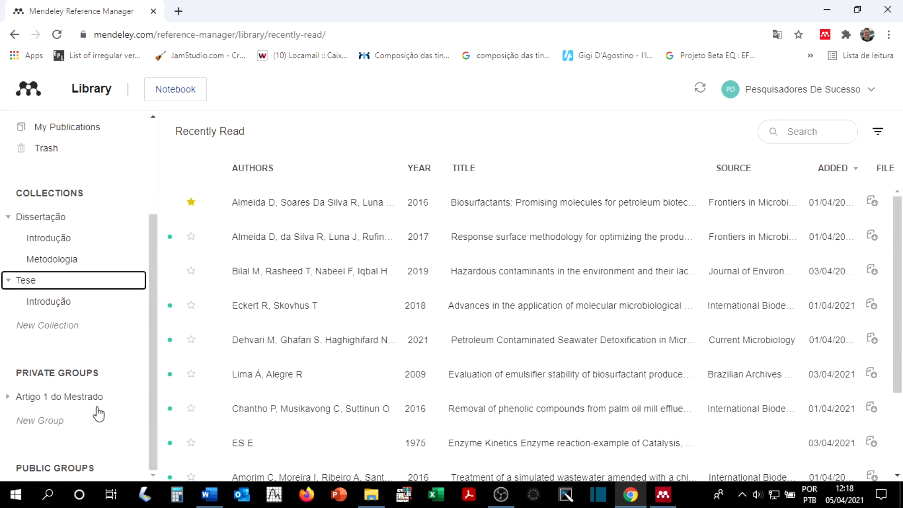
pyautogui.scroll(2, 151, 267)
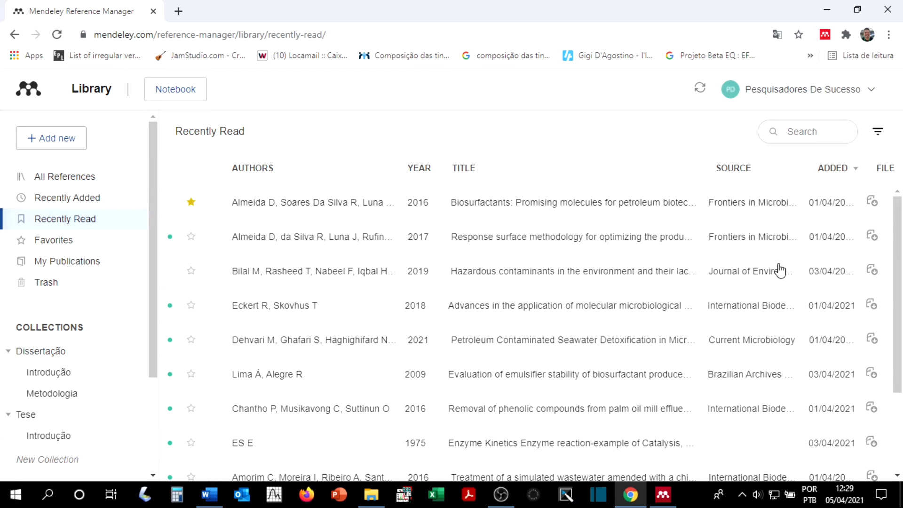
pyautogui.scroll(-3, 42, 351)
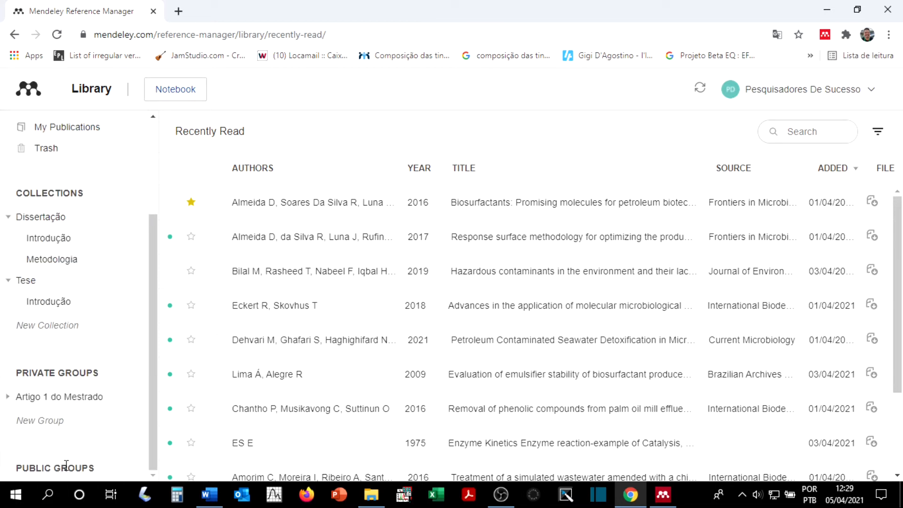
pyautogui.scroll(3, 71, 249)
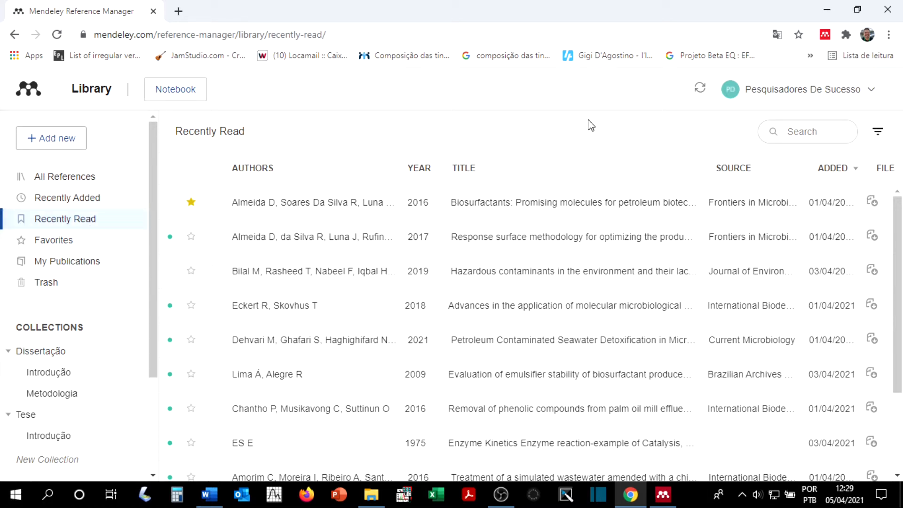
# View the author filter options for the Recently Read references and close the filter without applying one
pyautogui.click(880, 135)
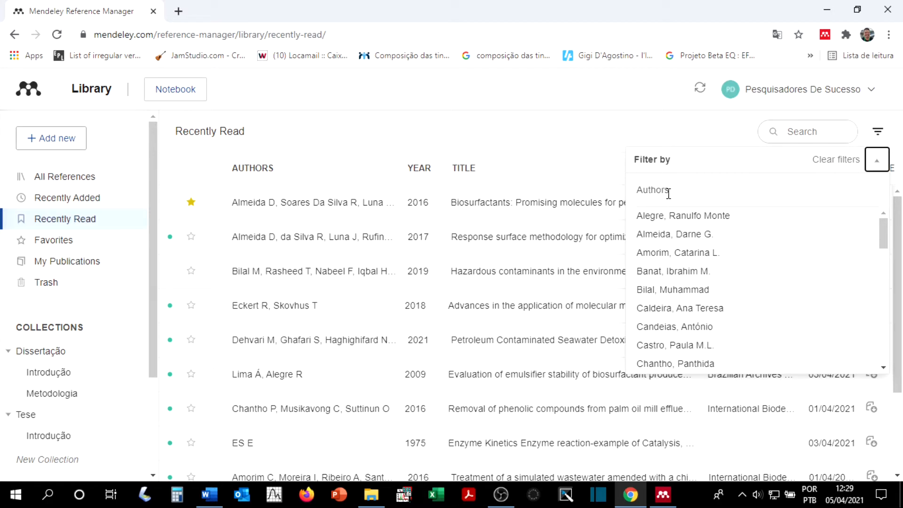
pyautogui.scroll(-3, 672, 245)
pyautogui.click(298, 256)
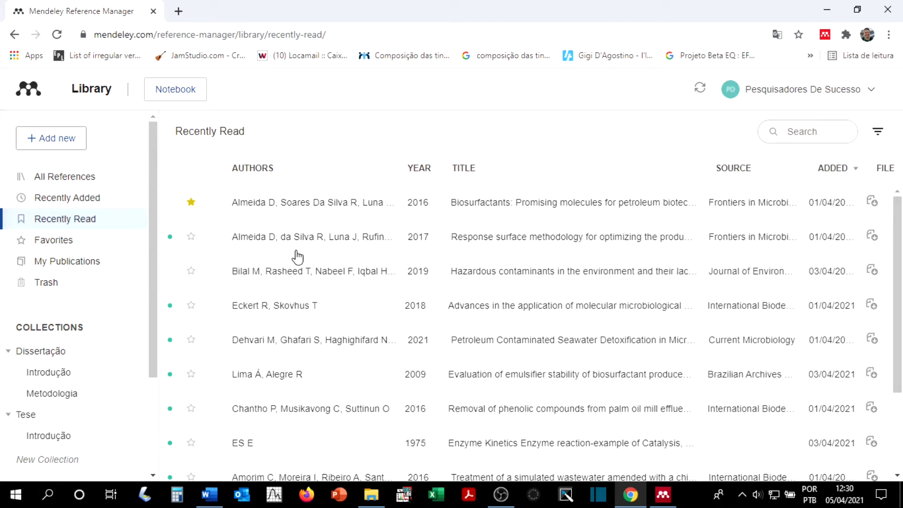
# Open the favorite biosurfactants article in the online reader and enlarge the page by one zoom level
pyautogui.click(64, 242)
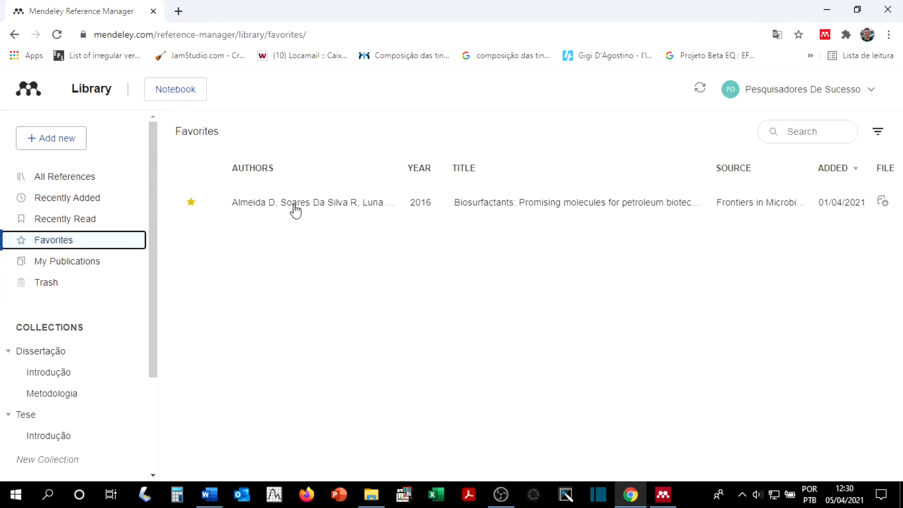
pyautogui.doubleClick(281, 210)
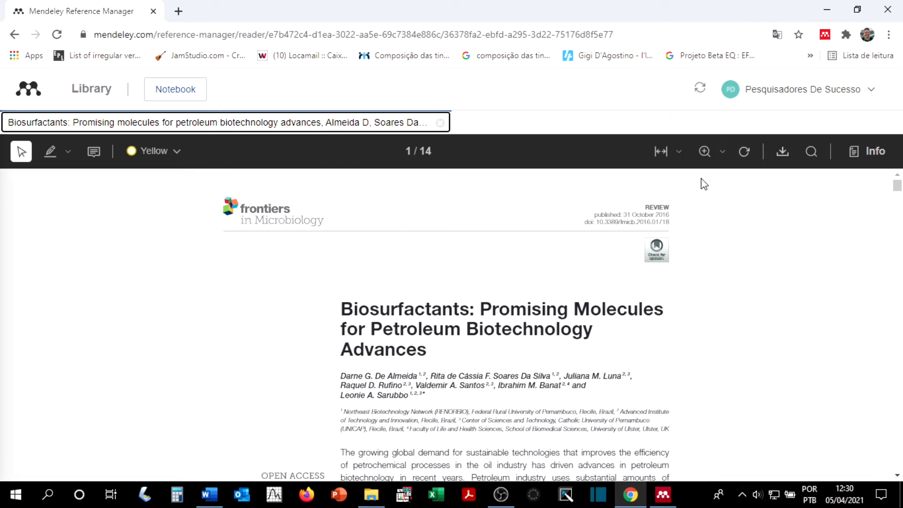
pyautogui.click(706, 153)
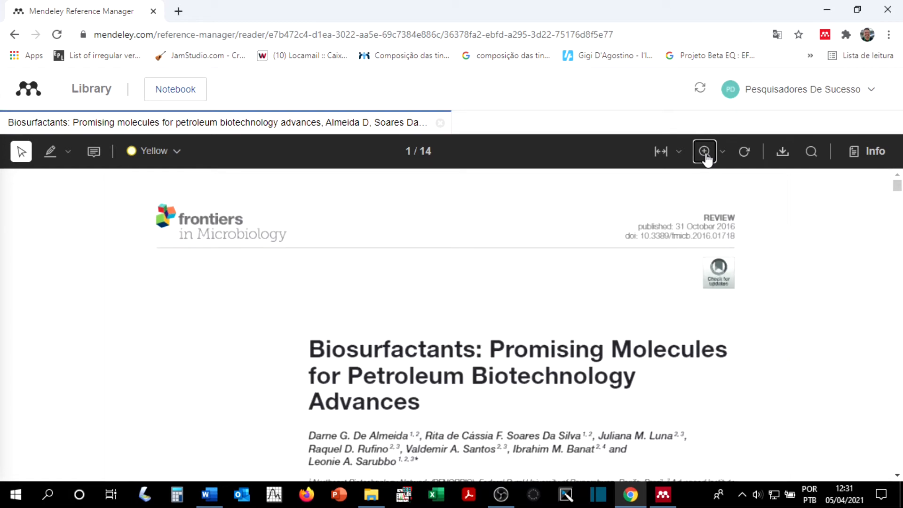
# Highlight the abstract in yellow from "The growing global demand" through "sulfate-reducing bacteria"
pyautogui.scroll(-7, 512, 389)
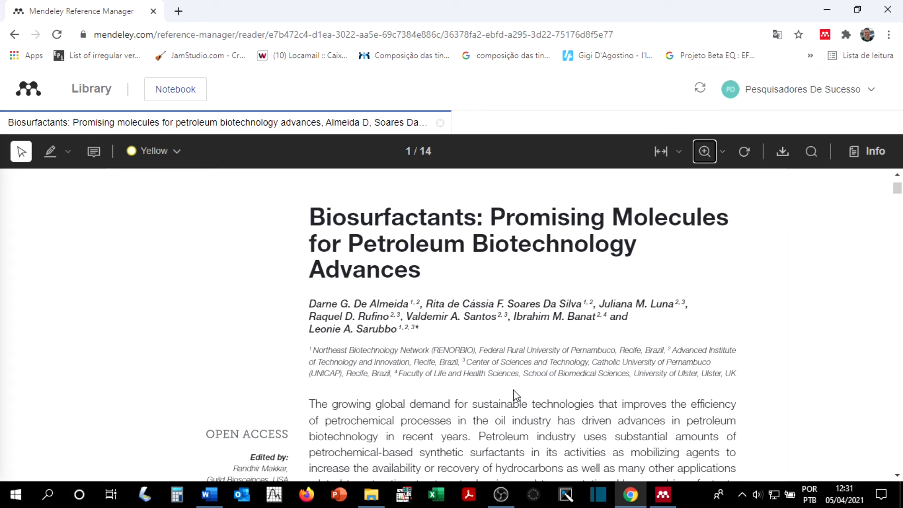
pyautogui.click(67, 151)
pyautogui.click(343, 218)
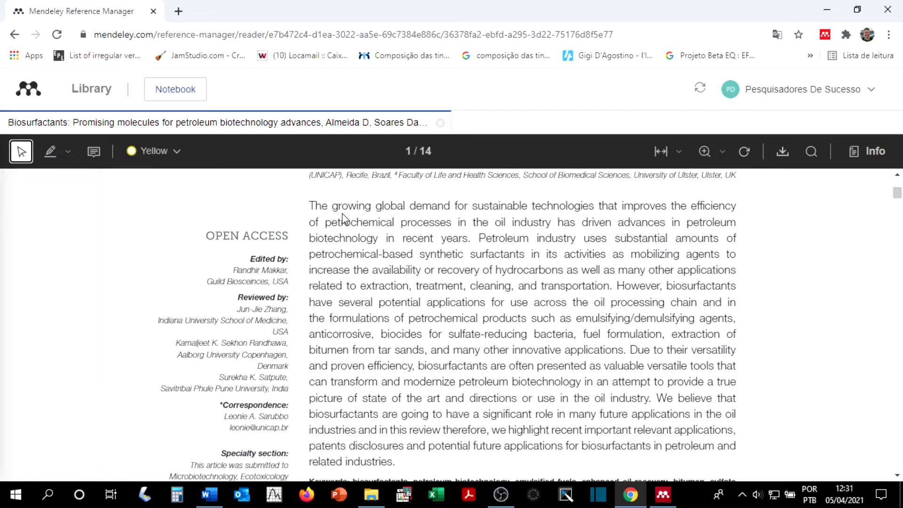
pyautogui.moveTo(316, 205); pyautogui.dragTo(535, 334)
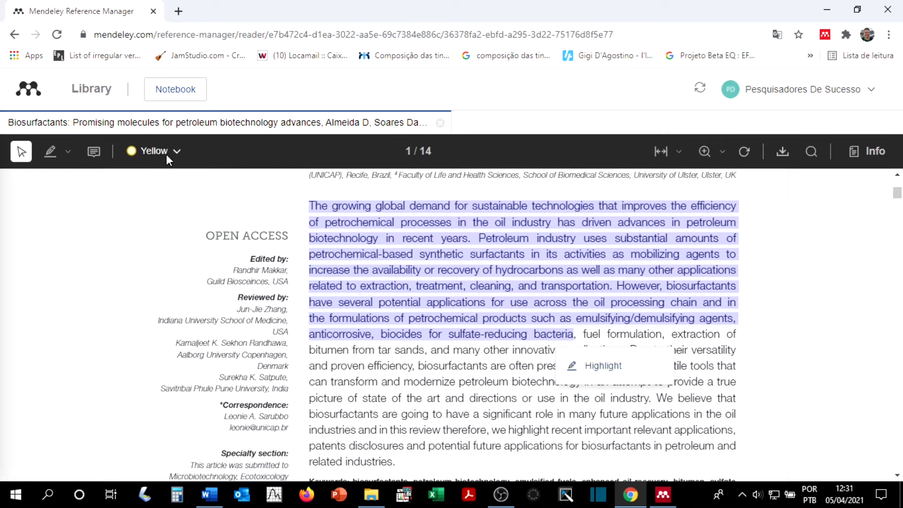
pyautogui.click(589, 367)
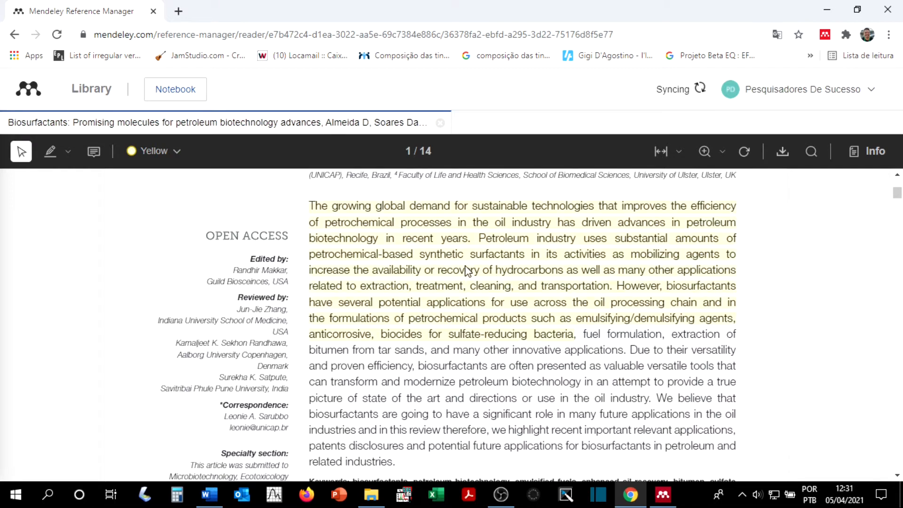
pyautogui.click(471, 290)
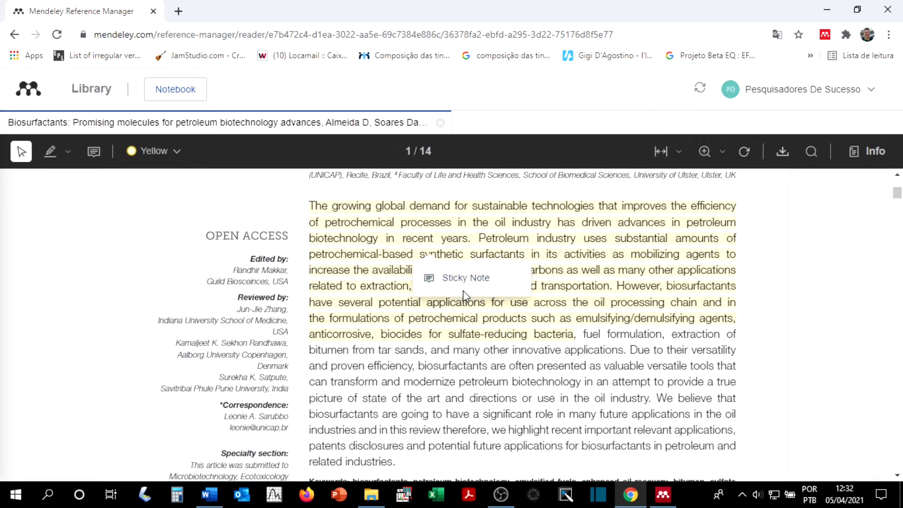
pyautogui.click(508, 264)
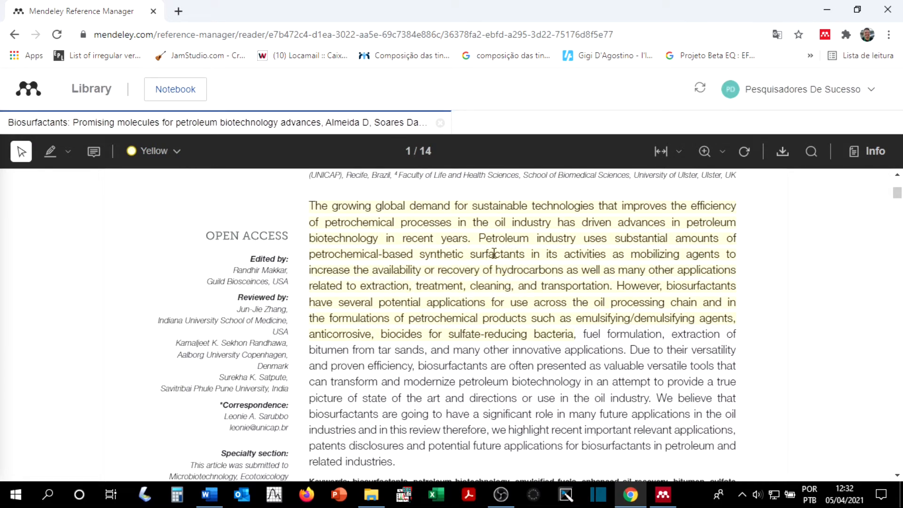
# Set the highlight color to Green and highlight the same opening passage of the abstract again
pyautogui.click(175, 151)
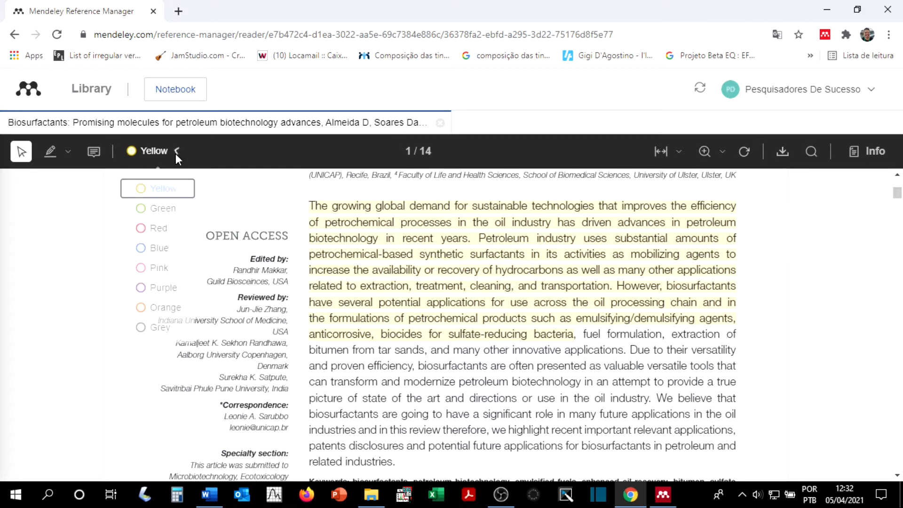
pyautogui.click(162, 206)
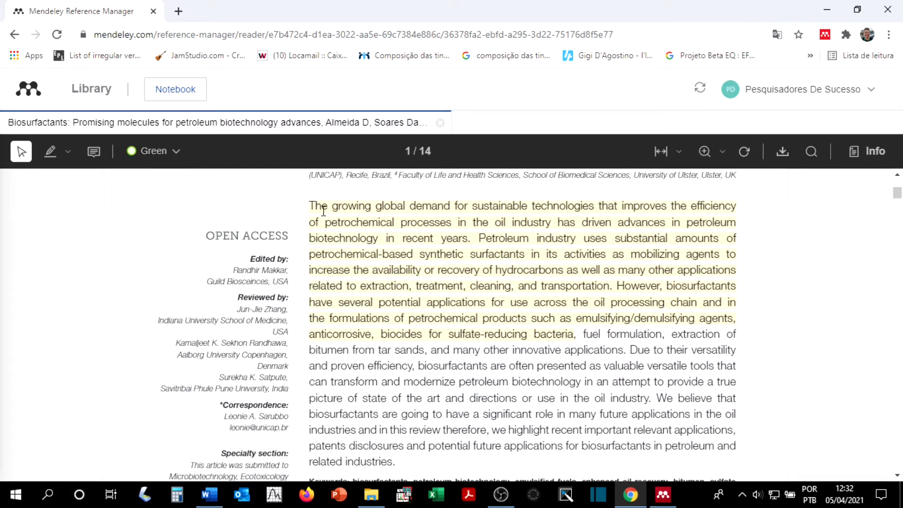
pyautogui.moveTo(324, 210); pyautogui.dragTo(575, 335)
pyautogui.click(605, 303)
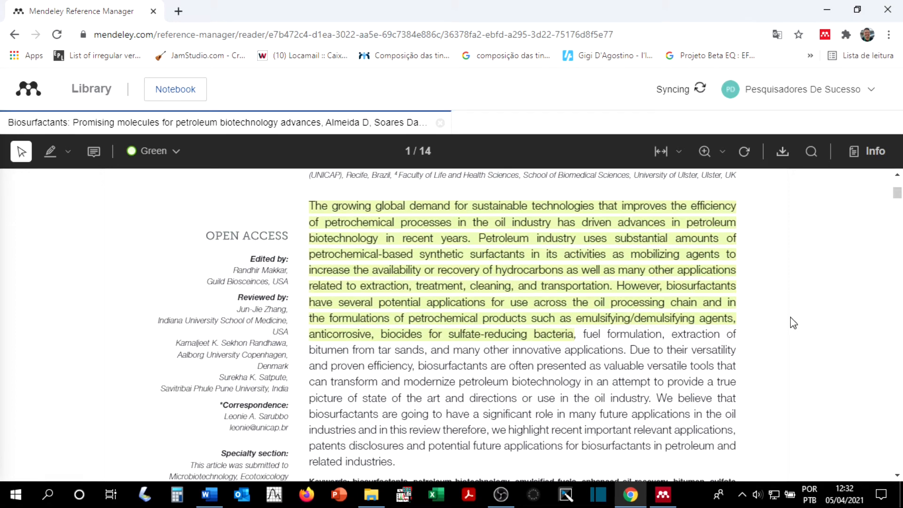
# Switch to Mendeley Desktop, check the open article's abstract for the online highlights, and return to Chrome
pyautogui.click(660, 499)
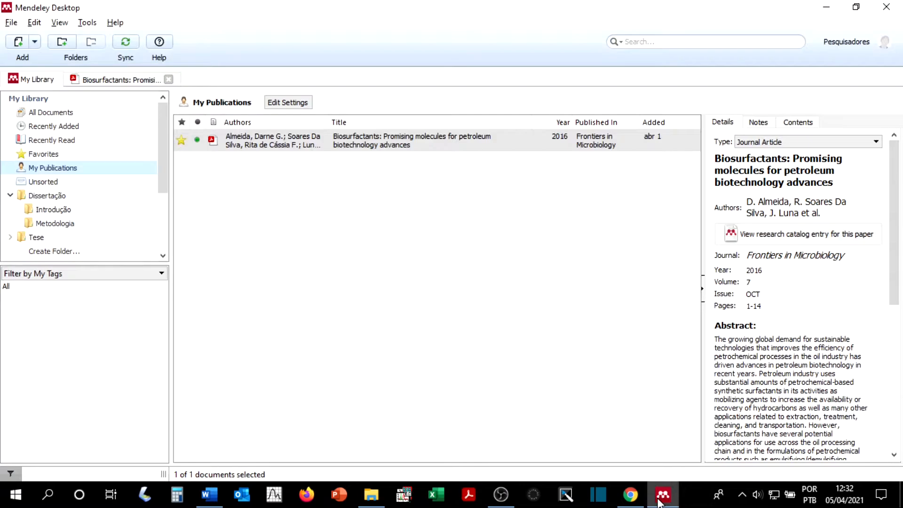
pyautogui.click(126, 80)
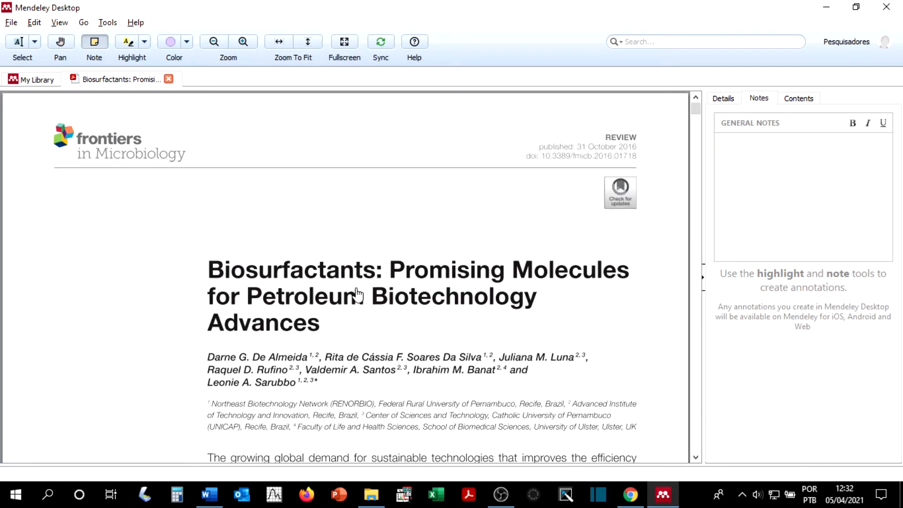
pyautogui.scroll(-3, 440, 295)
pyautogui.scroll(-2, 440, 296)
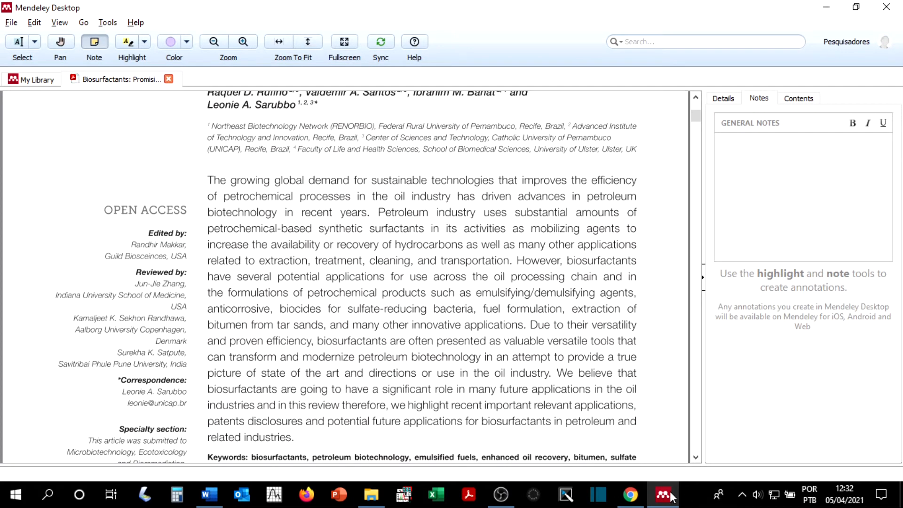
pyautogui.click(631, 494)
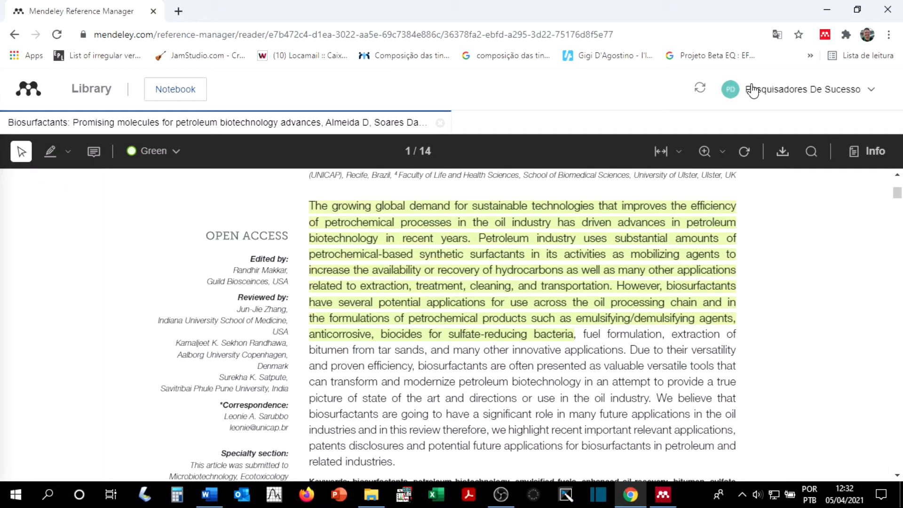
# Sync the online library, switch to Mendeley Desktop and sync it to check the highlight in the article's abstract
pyautogui.click(701, 89)
pyautogui.click(663, 494)
pyautogui.scroll(1, 308, 230)
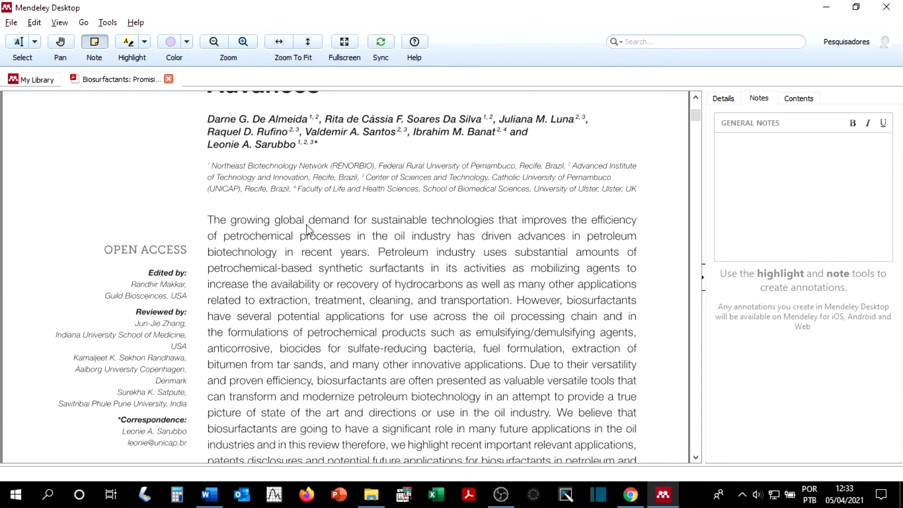
pyautogui.click(381, 43)
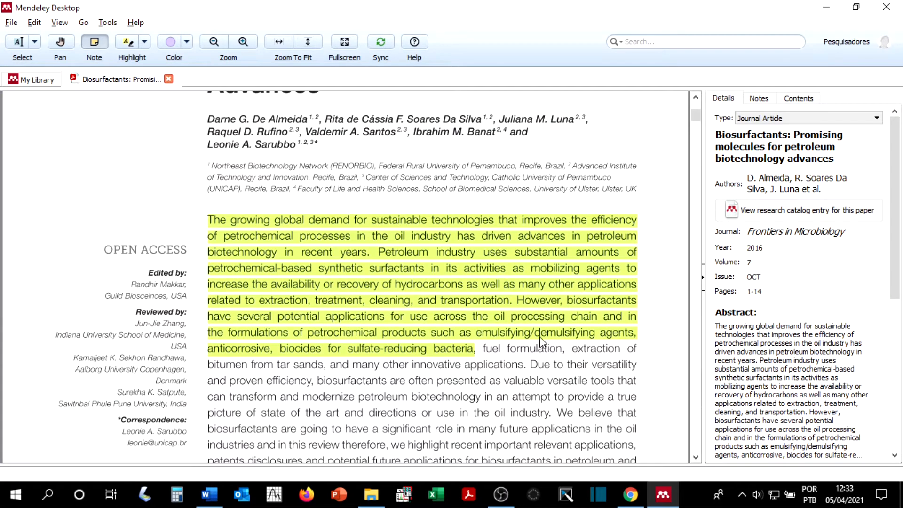
pyautogui.scroll(2, 504, 383)
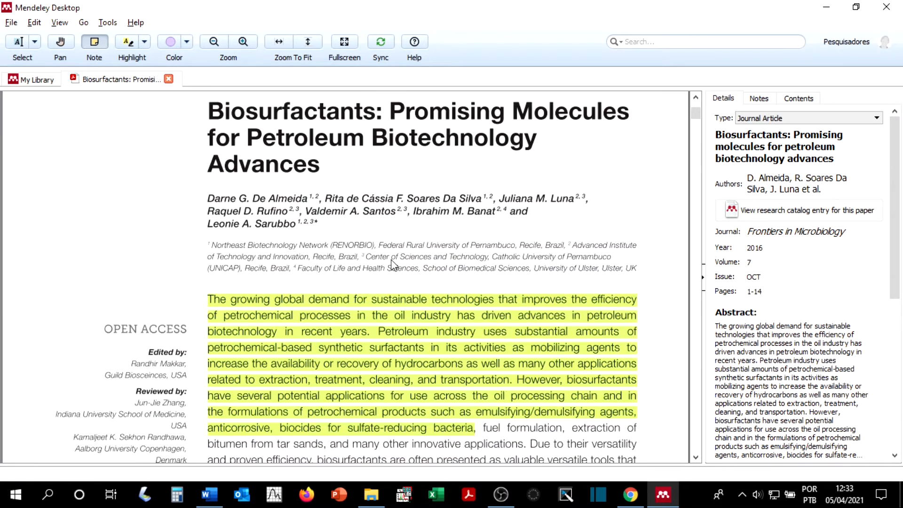
pyautogui.scroll(-1, 394, 265)
pyautogui.scroll(-3, 546, 349)
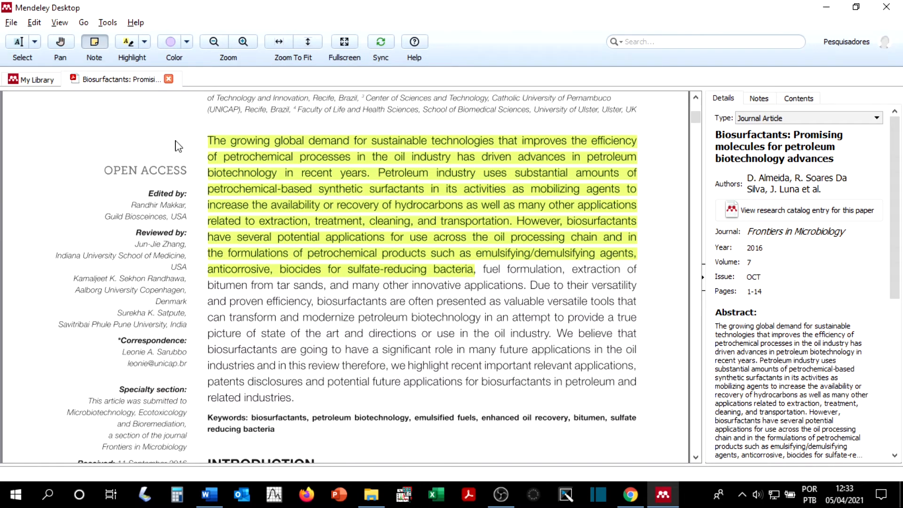
# Highlight the rest of the abstract in pink from "fuel formulation" through "related industries" and sync Mendeley Desktop
pyautogui.click(18, 45)
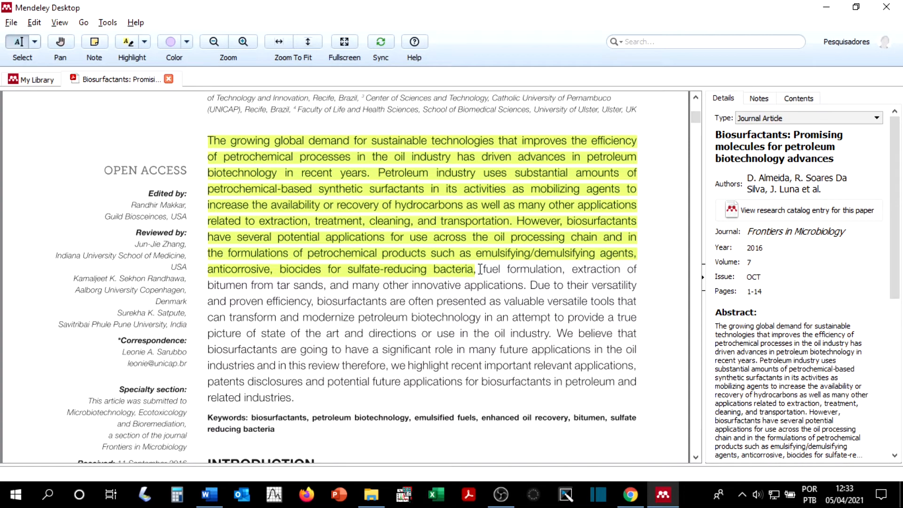
pyautogui.moveTo(484, 270); pyautogui.dragTo(295, 398)
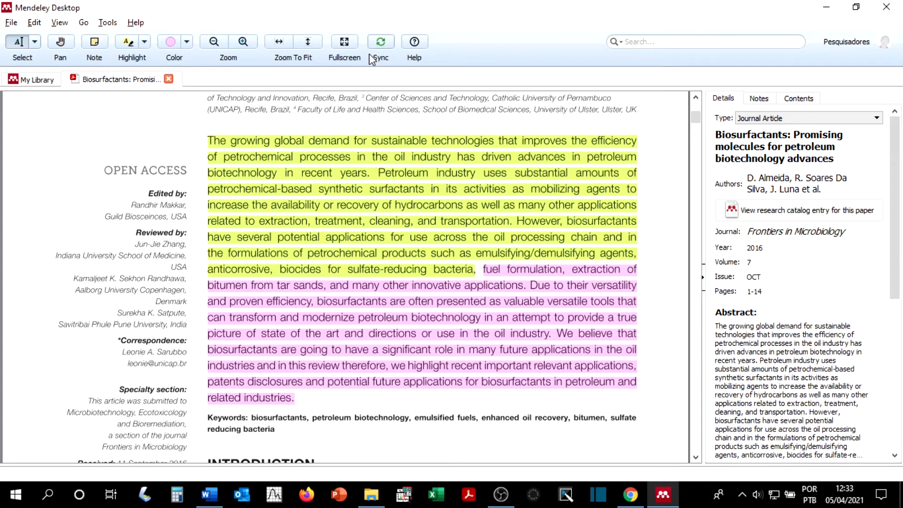
pyautogui.click(382, 49)
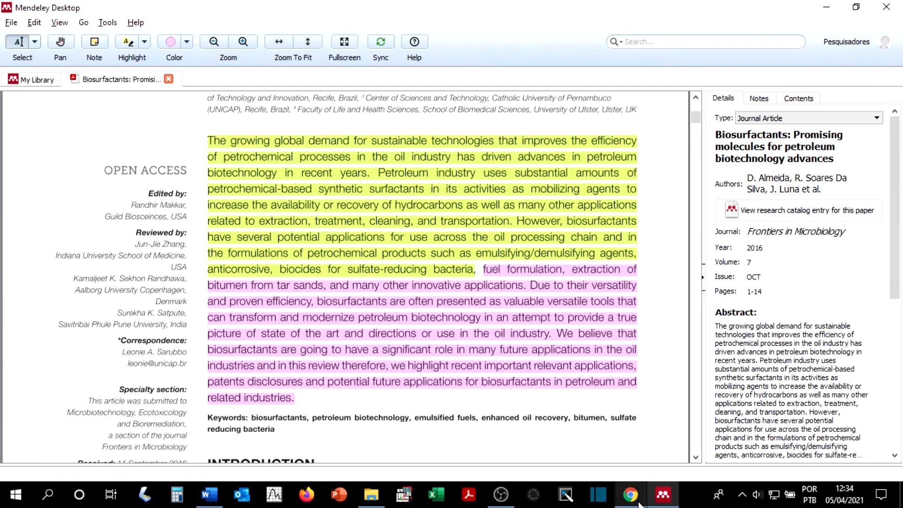
# Switch to Chrome and check the online article's abstract for the pink highlight made in the desktop copy
pyautogui.click(630, 495)
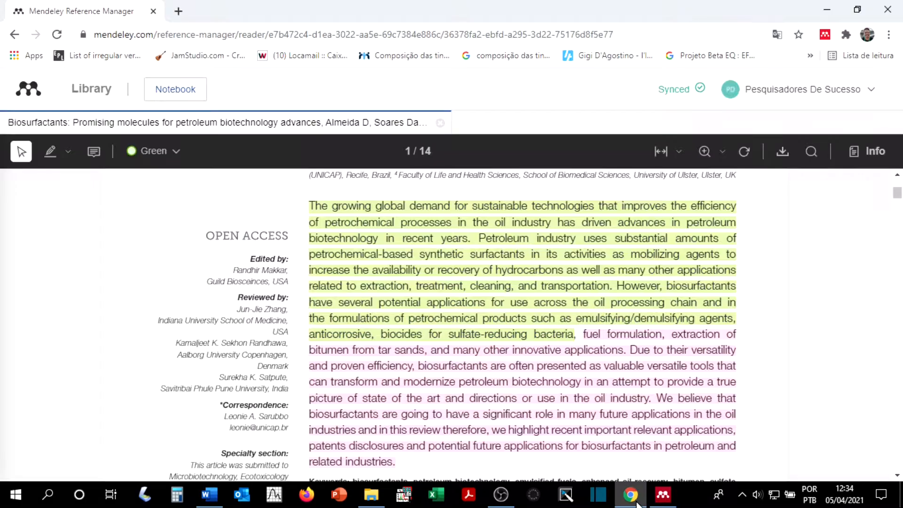
pyautogui.scroll(-3, 586, 400)
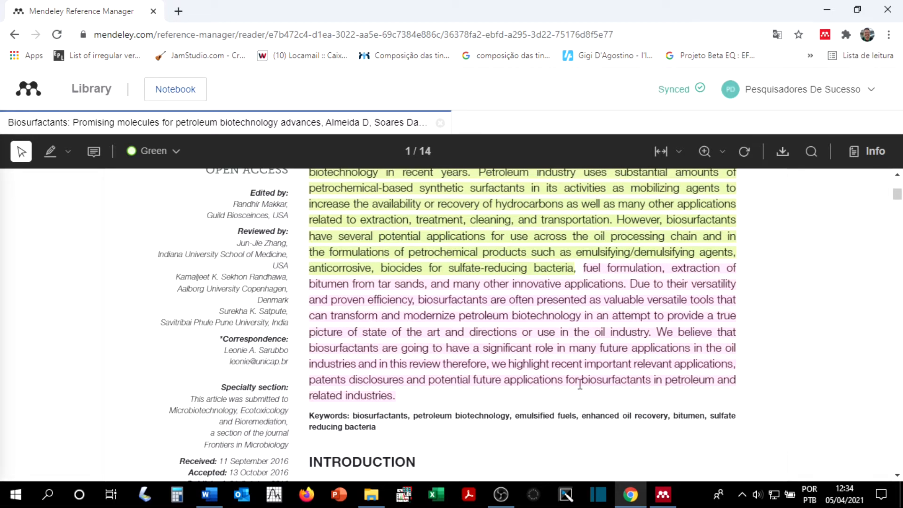
pyautogui.scroll(3, 585, 379)
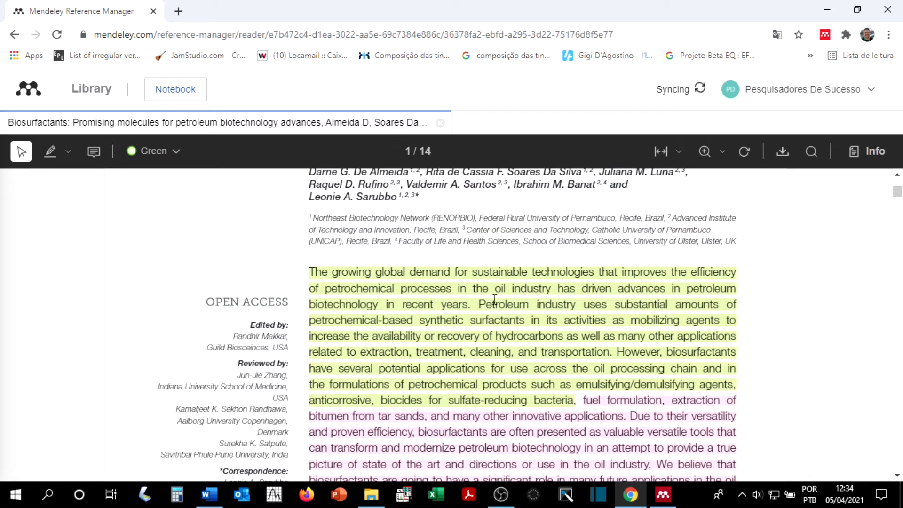
pyautogui.scroll(2, 490, 298)
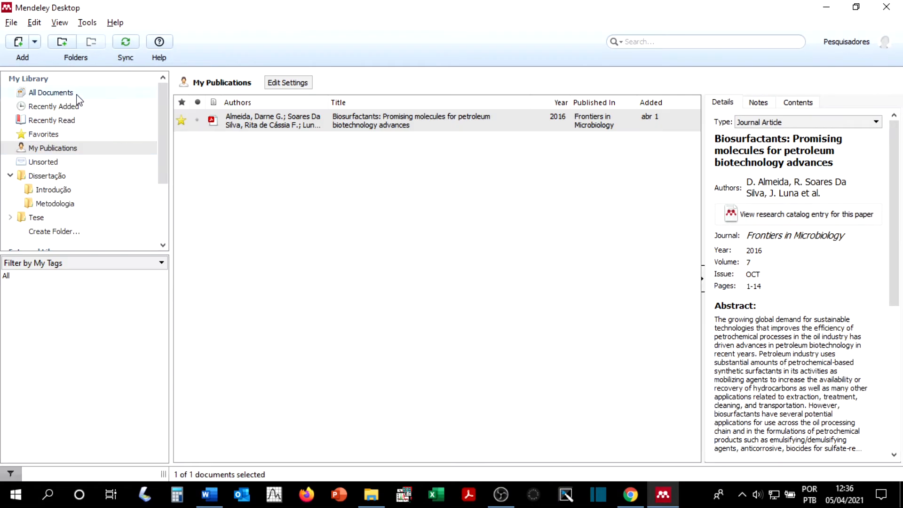
# In Mendeley Desktop, list all documents and check the library for duplicates
pyautogui.click(77, 96)
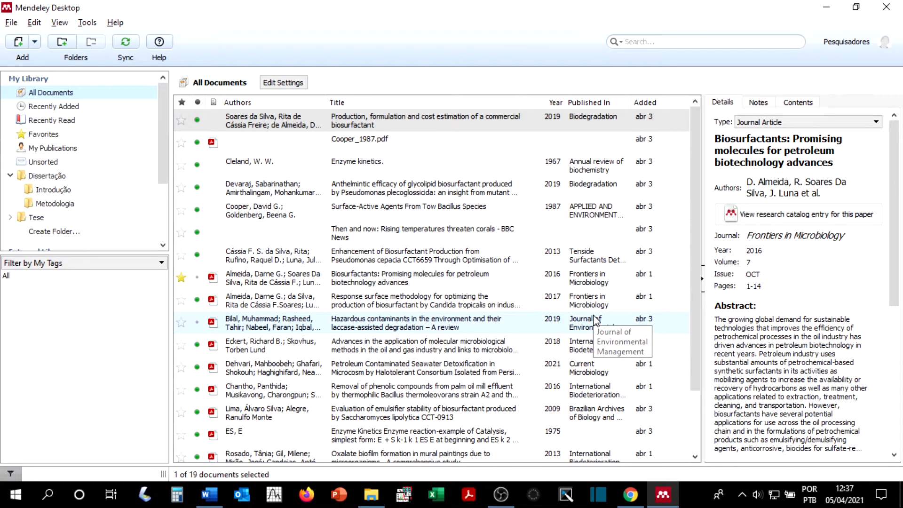
pyautogui.click(87, 23)
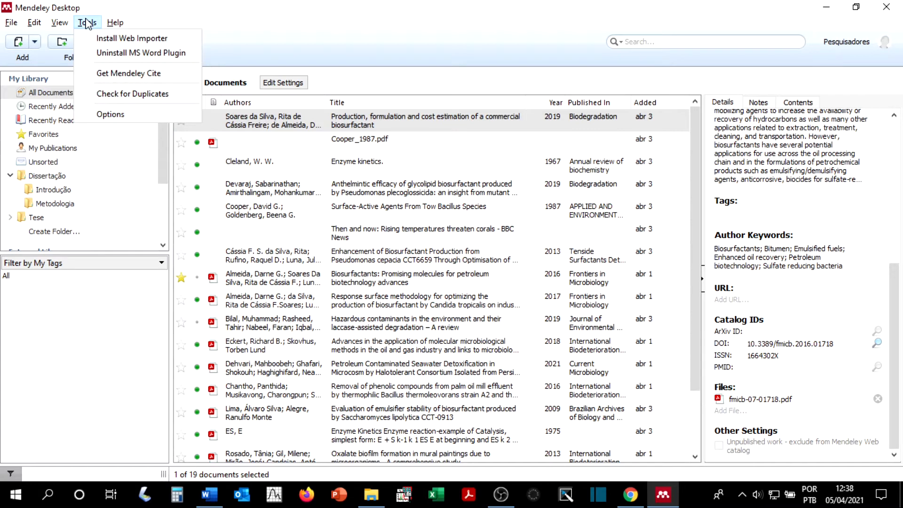
pyautogui.click(126, 97)
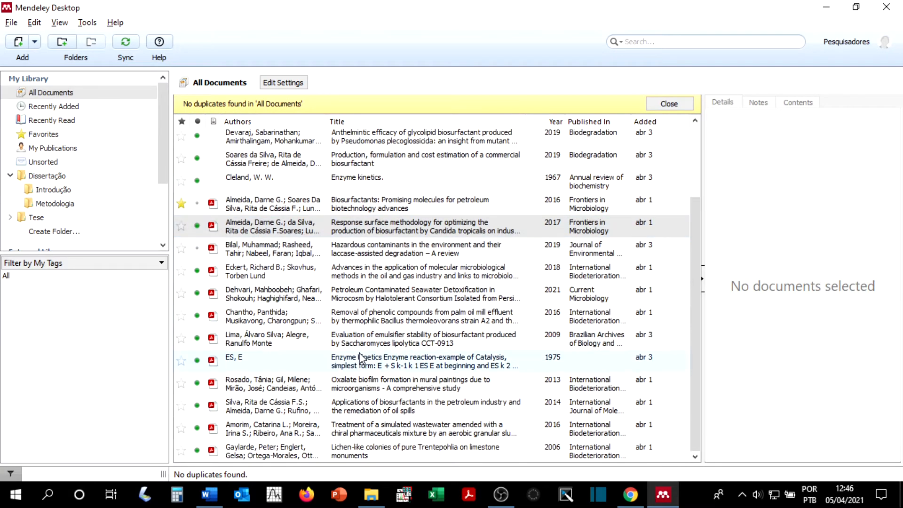
pyautogui.scroll(-1, 362, 357)
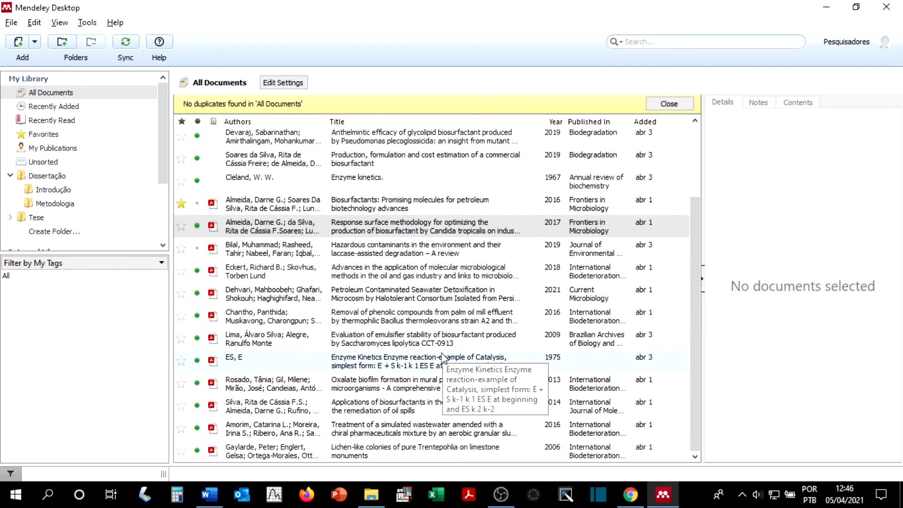
pyautogui.scroll(4, 444, 362)
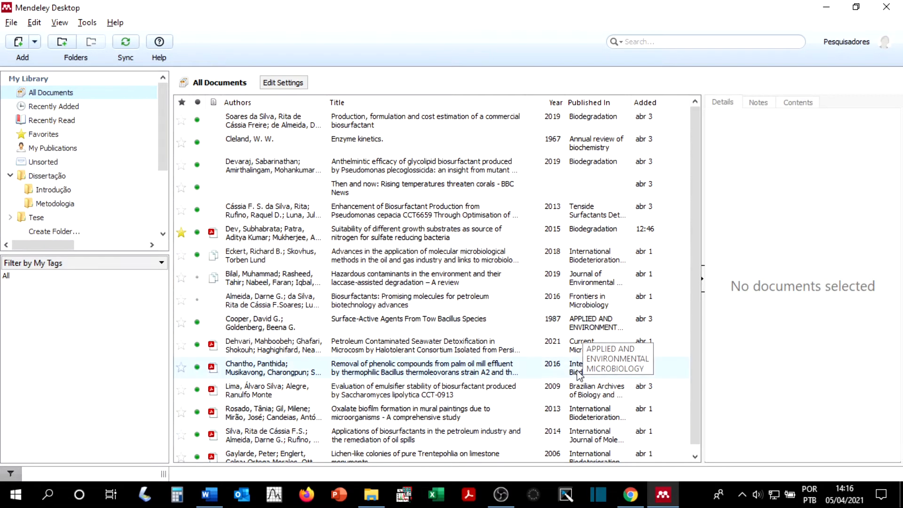
# Select the "Suitability of different growth substrates" and "Petroleum Contaminated Seawater Detoxification" articles and start merging them
pyautogui.click(405, 238)
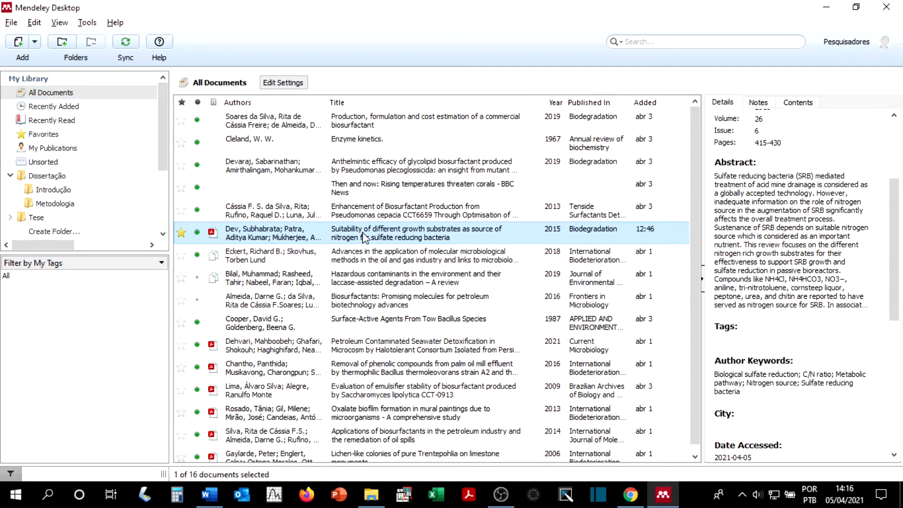
pyautogui.keyDown('ctrl'); pyautogui.click(356, 349); pyautogui.keyUp('ctrl')
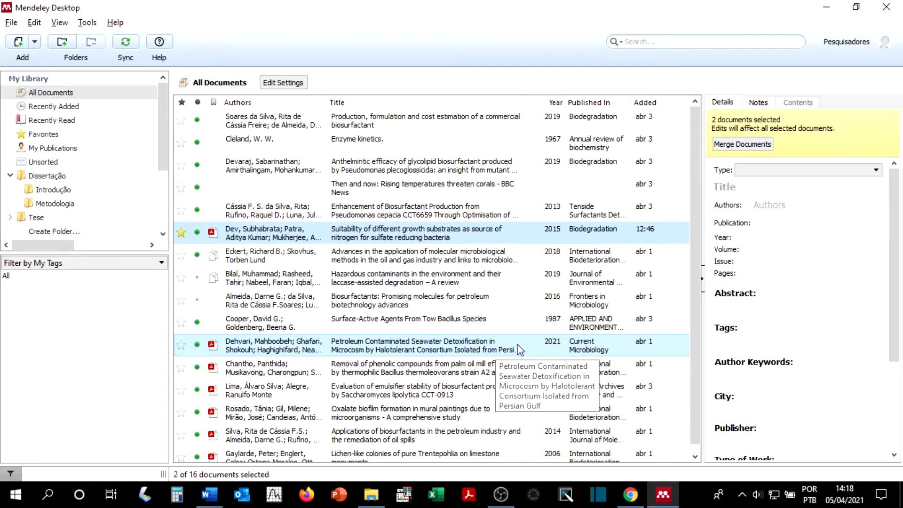
pyautogui.click(742, 143)
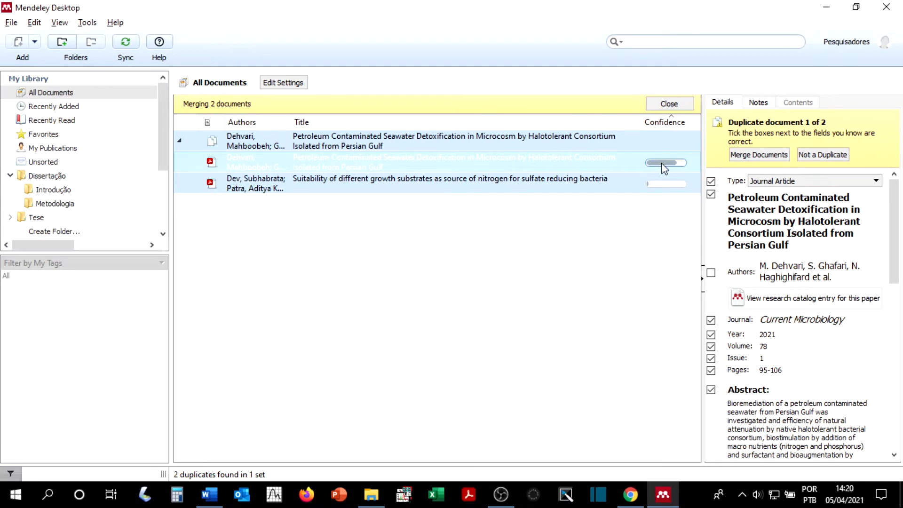
# Examine which merge fields are ticked for the Petroleum Contaminated Seawater article and for the growth substrates article, from type to catalog IDs
pyautogui.scroll(-10, 753, 240)
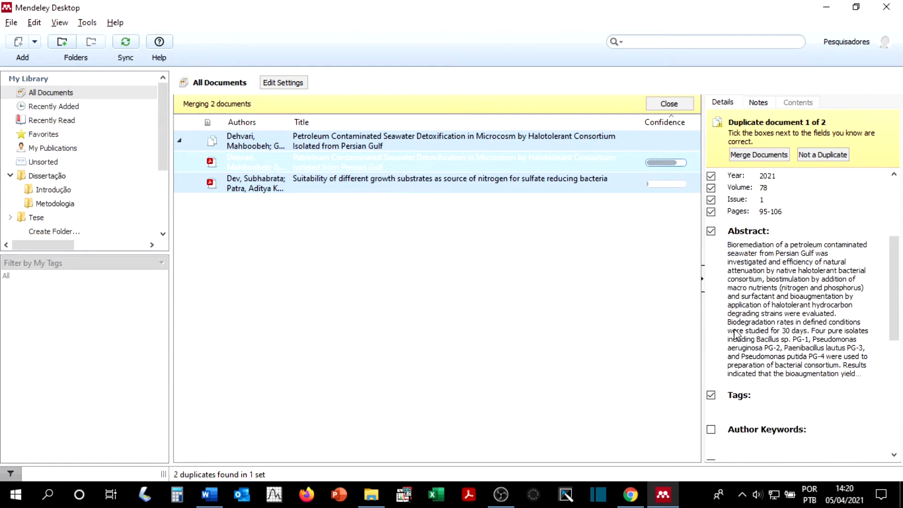
pyautogui.scroll(-2, 753, 237)
pyautogui.scroll(12, 752, 236)
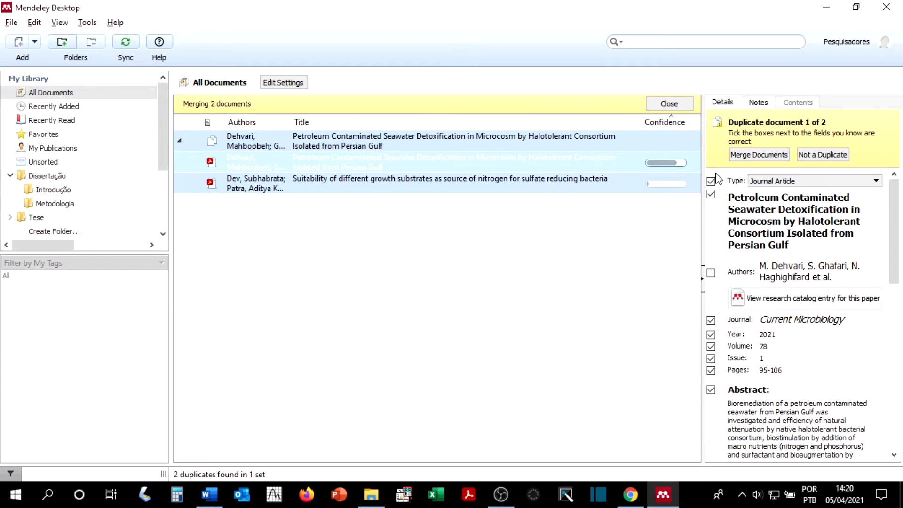
pyautogui.scroll(-10, 719, 226)
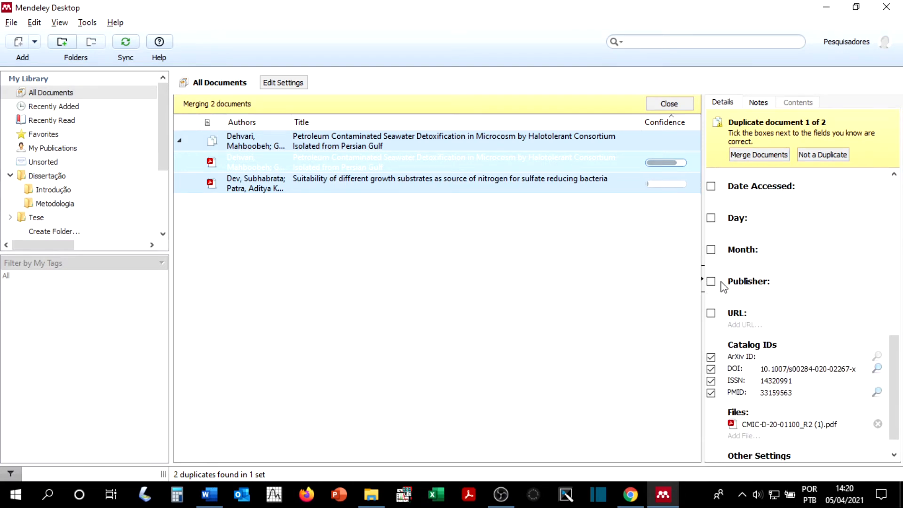
pyautogui.scroll(-1, 724, 301)
pyautogui.scroll(10, 725, 363)
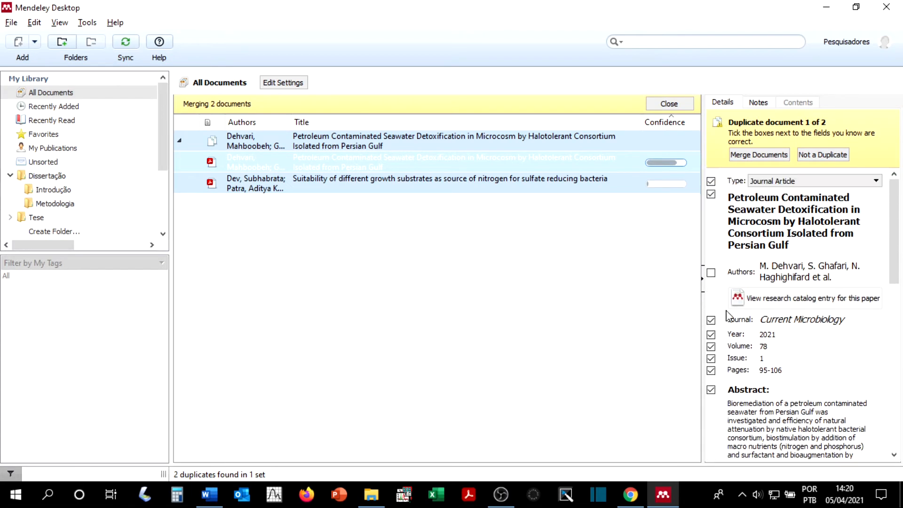
pyautogui.click(562, 188)
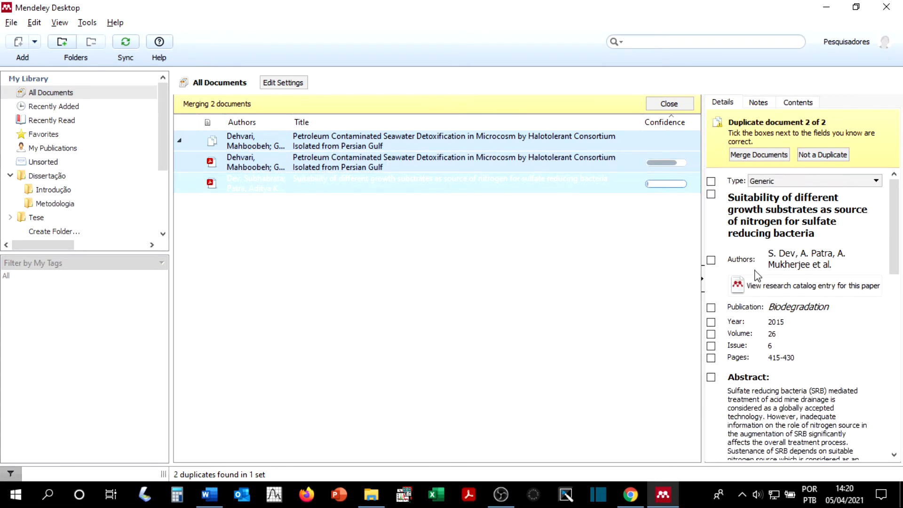
pyautogui.scroll(-6, 766, 277)
pyautogui.scroll(-4, 767, 278)
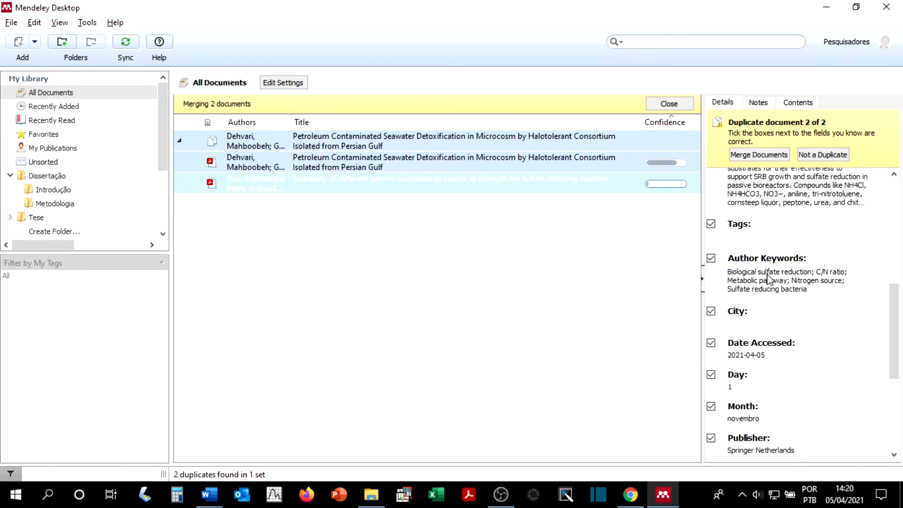
pyautogui.scroll(10, 767, 277)
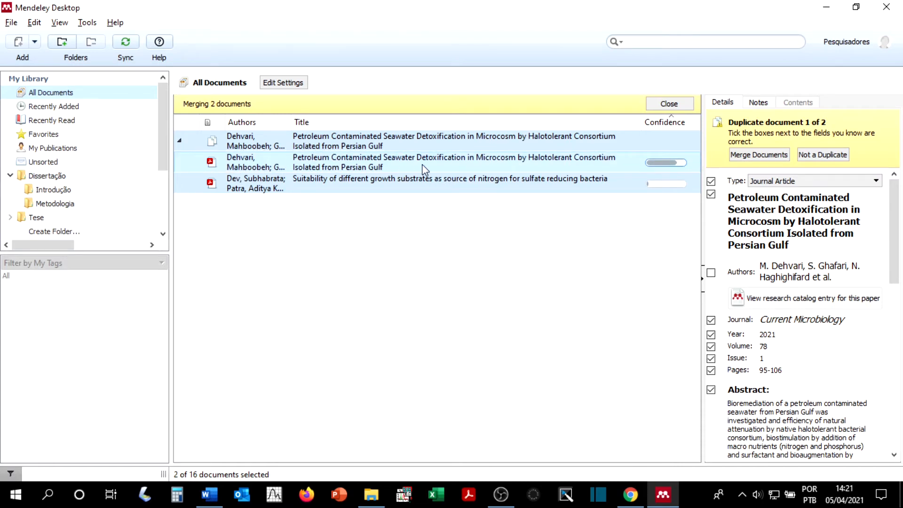
pyautogui.scroll(-10, 751, 276)
pyautogui.scroll(-2, 751, 277)
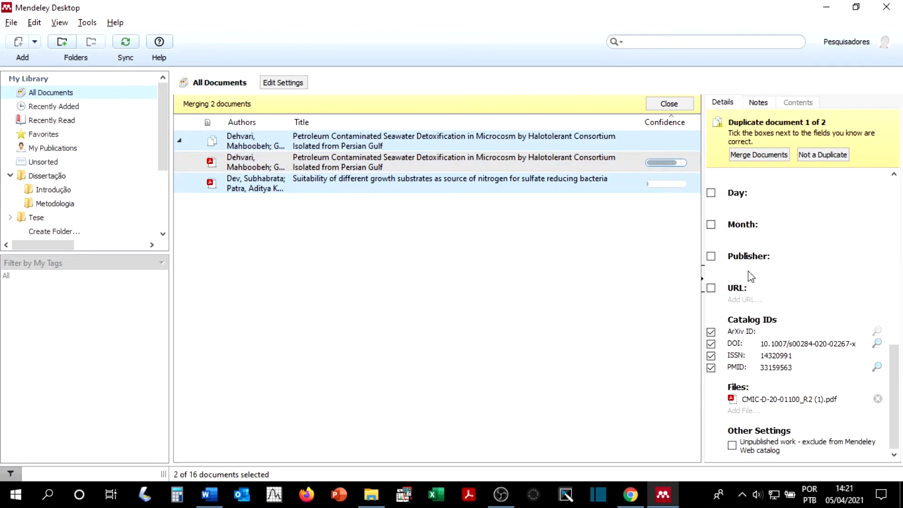
pyautogui.scroll(12, 717, 329)
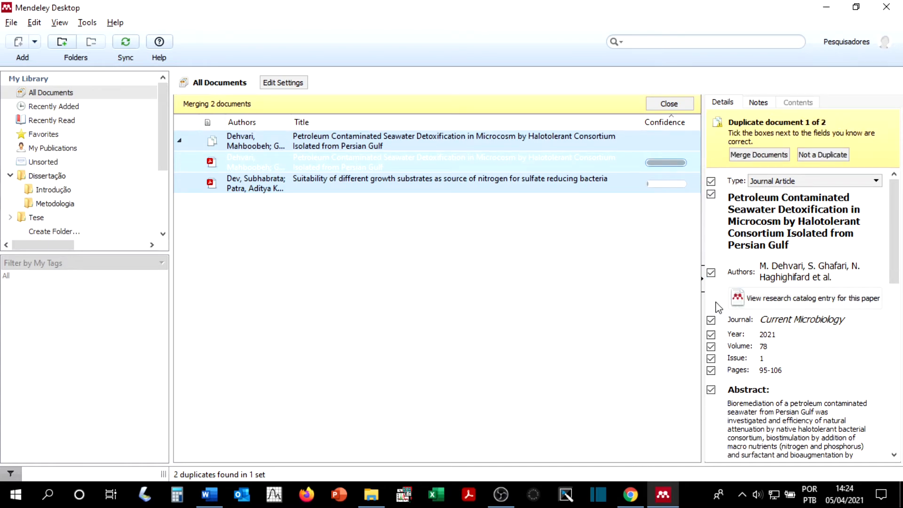
# Mark the Authors field of the "Suitability of different growth substrates" article as correct for the merged record
pyautogui.click(332, 186)
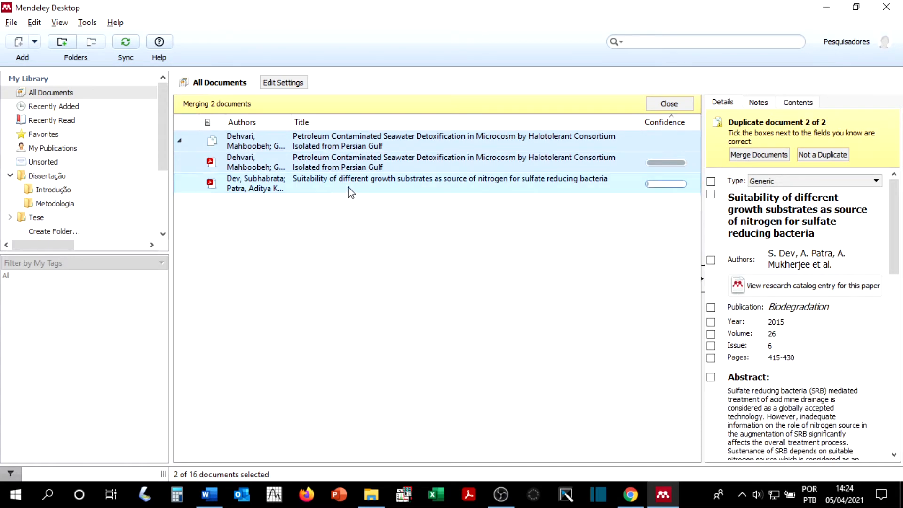
pyautogui.click(711, 260)
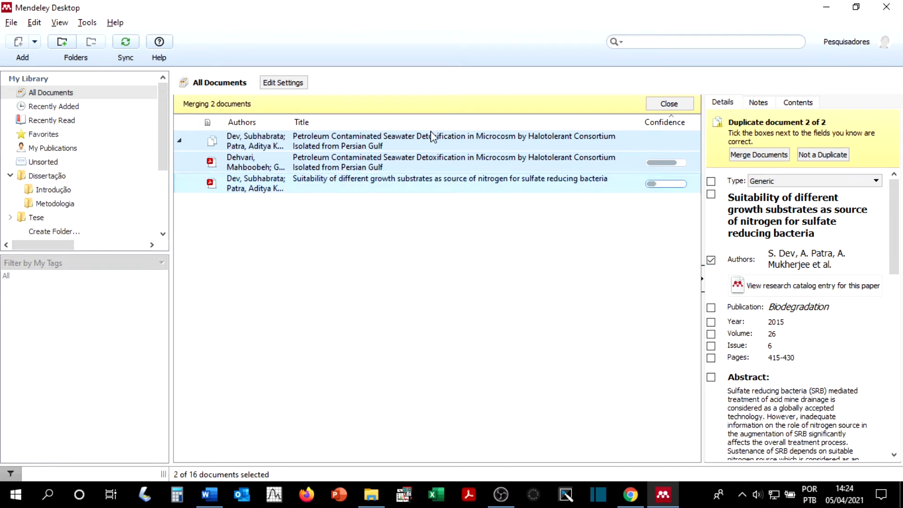
pyautogui.click(369, 165)
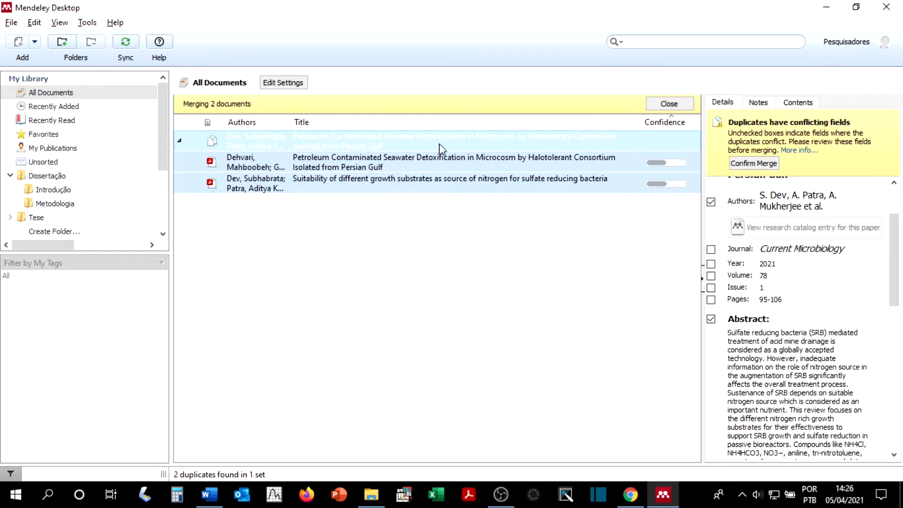
# Review the conflicting fields of the merged record and compare them with the Petroleum Contaminated Seawater duplicate
pyautogui.scroll(3, 806, 337)
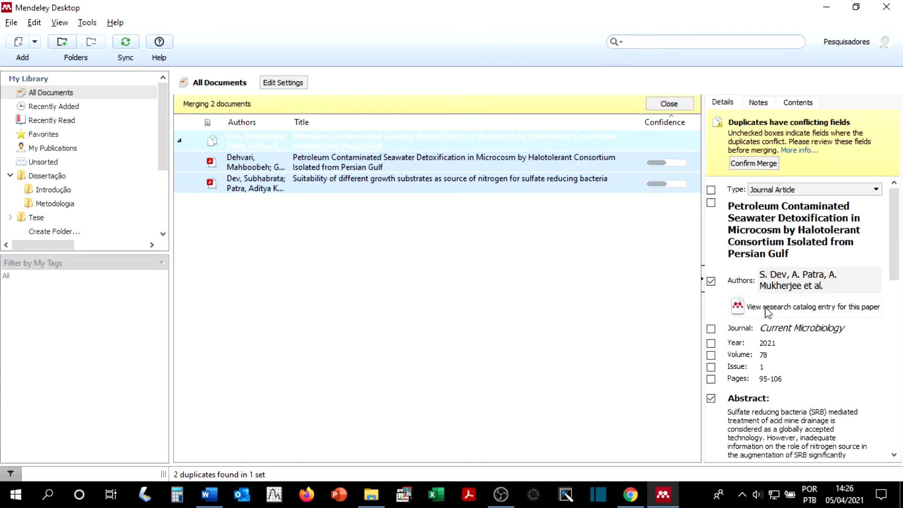
pyautogui.scroll(-3, 745, 307)
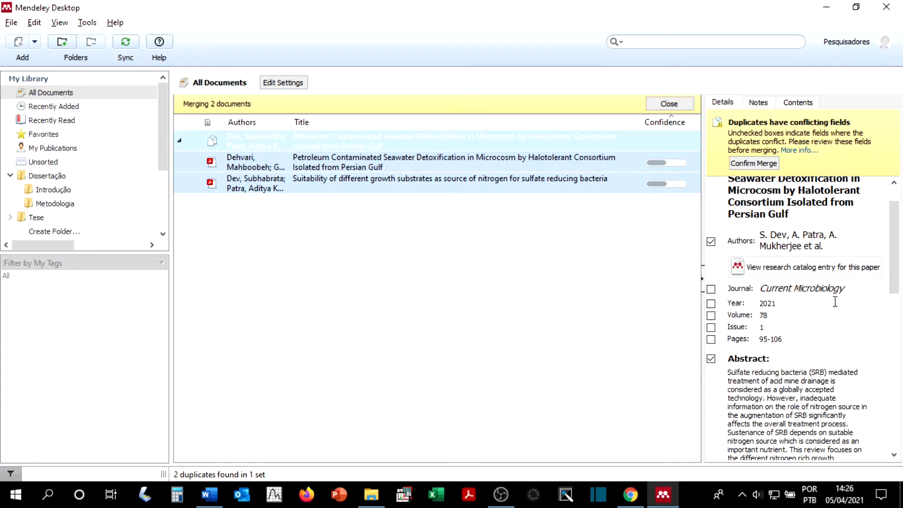
pyautogui.scroll(3, 834, 303)
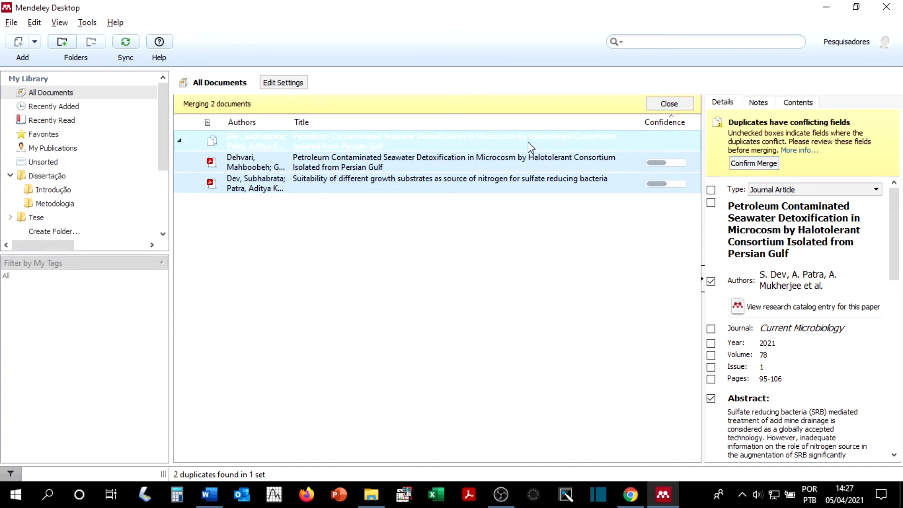
pyautogui.click(512, 168)
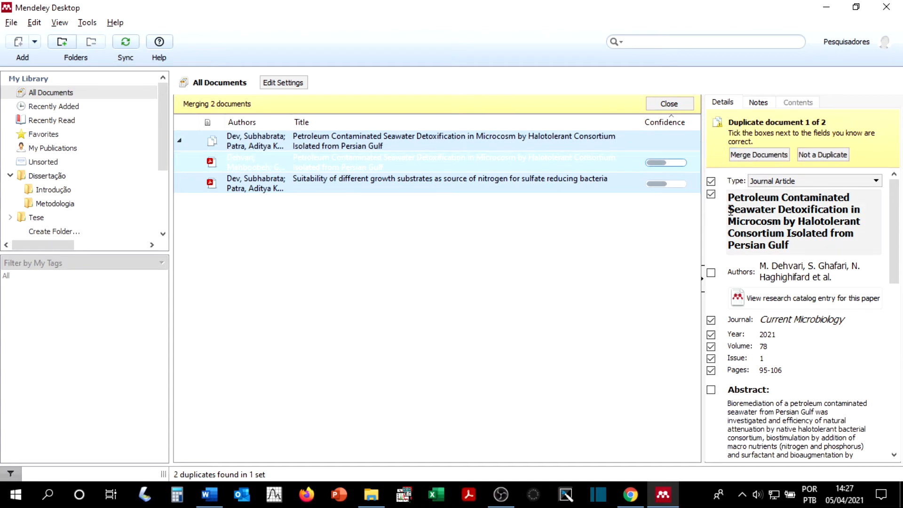
# Merge the two duplicate documents into one record and return to the full document list
pyautogui.scroll(-5, 731, 209)
pyautogui.scroll(5, 734, 329)
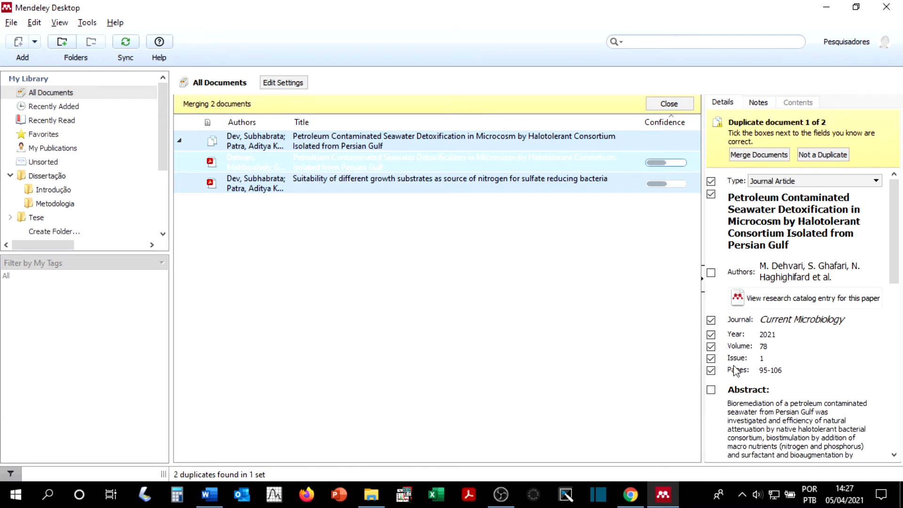
pyautogui.click(744, 160)
pyautogui.click(753, 163)
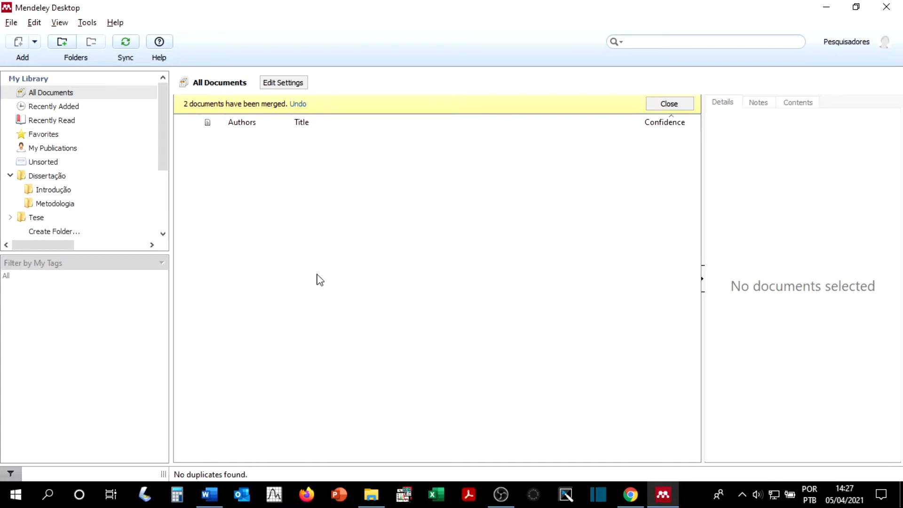
pyautogui.click(75, 94)
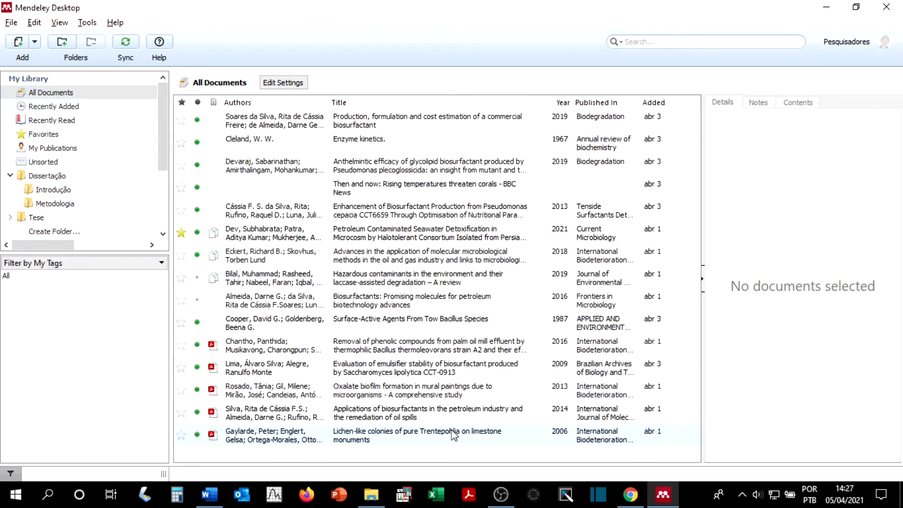
# Examine the merged Petroleum Contaminated Seawater article's details, from title, authors and abstract to catalog IDs and attached files
pyautogui.click(364, 239)
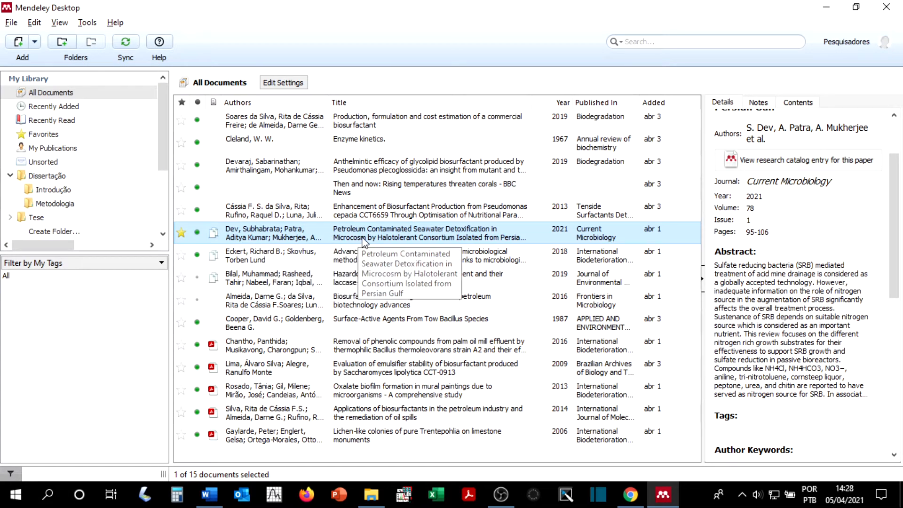
pyautogui.click(474, 237)
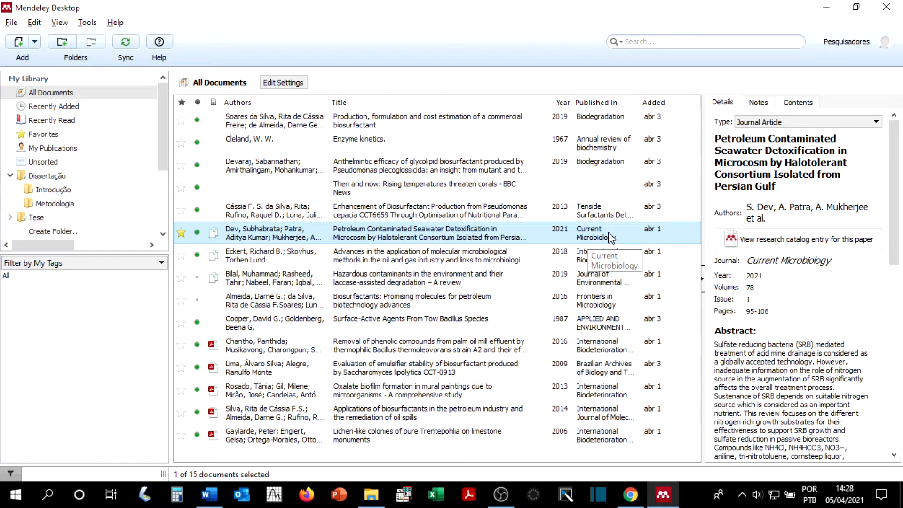
pyautogui.scroll(-15, 792, 335)
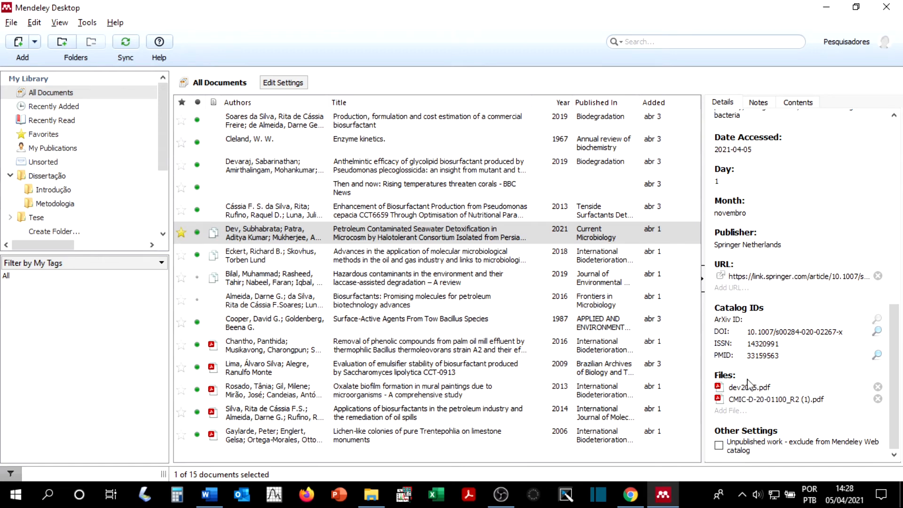
pyautogui.scroll(15, 753, 383)
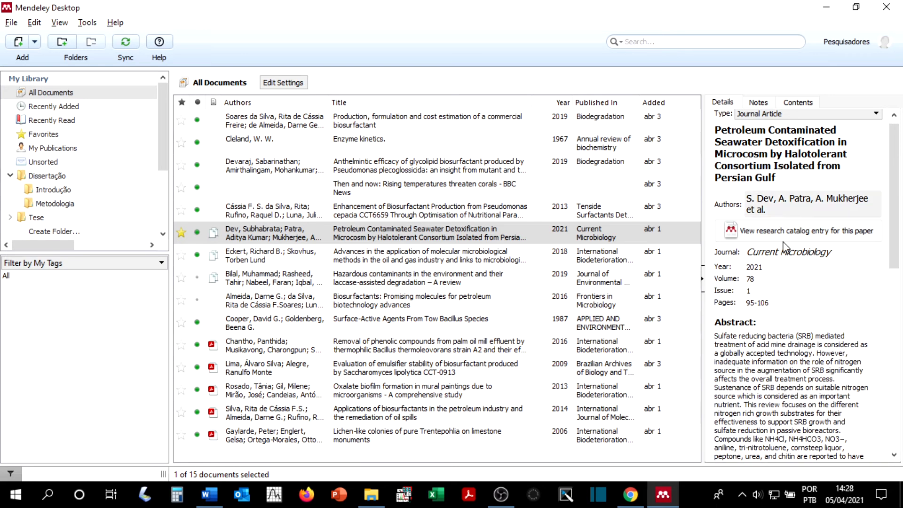
pyautogui.scroll(1, 772, 180)
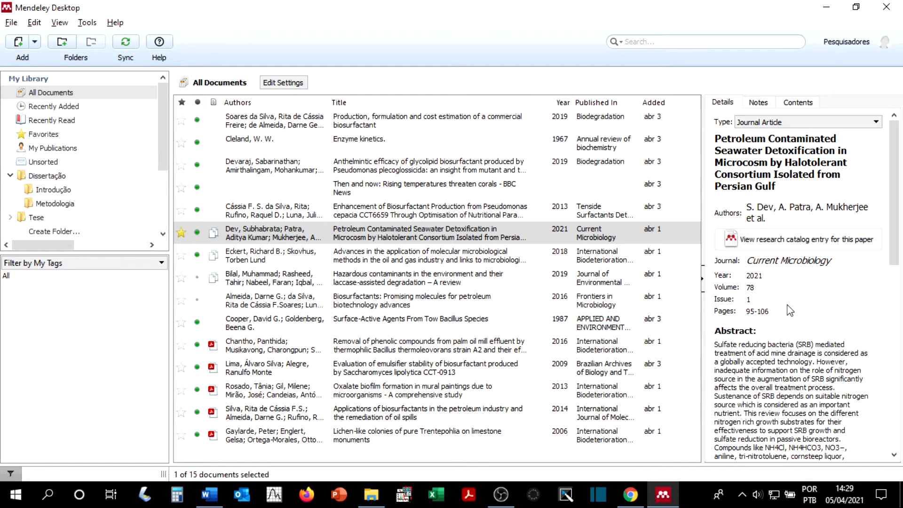
pyautogui.scroll(-15, 790, 311)
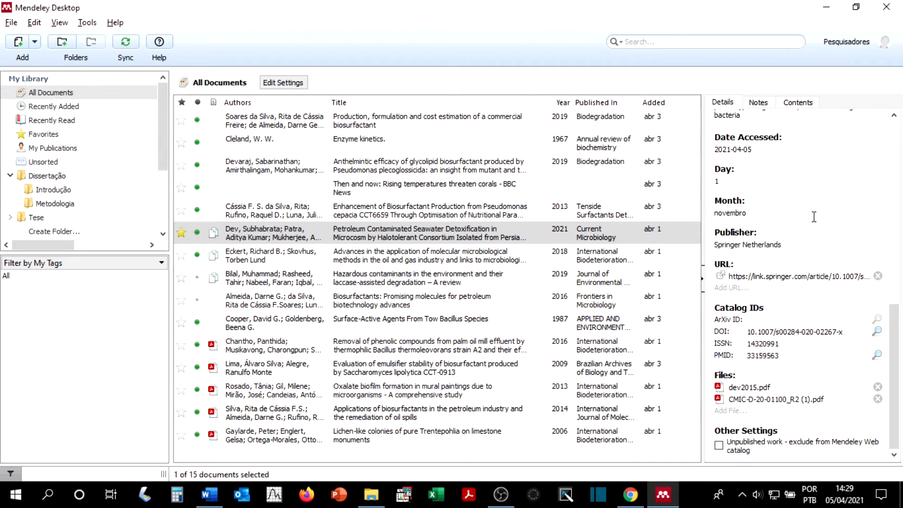
pyautogui.scroll(15, 813, 217)
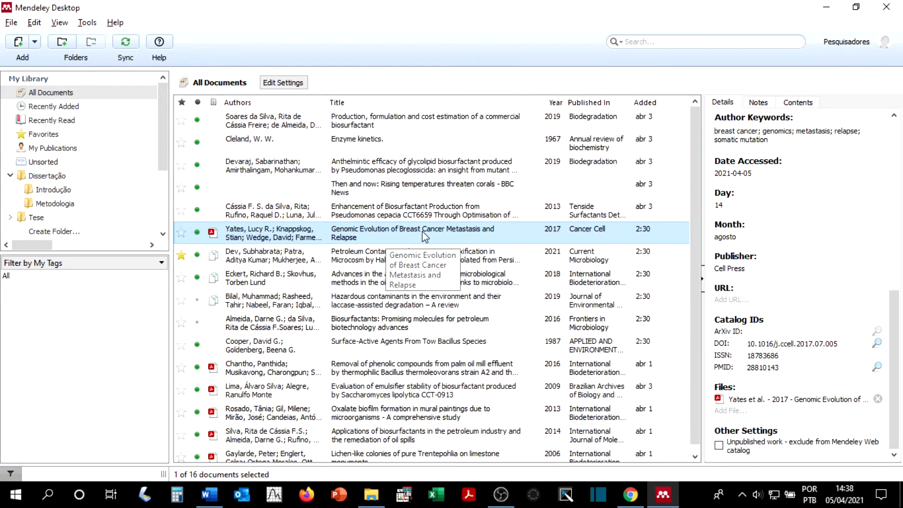
# Attach the Biossurfactant Word document to the "Genomic Evolution of Breast Cancer Metastasis and Relapse" article
pyautogui.scroll(10, 798, 414)
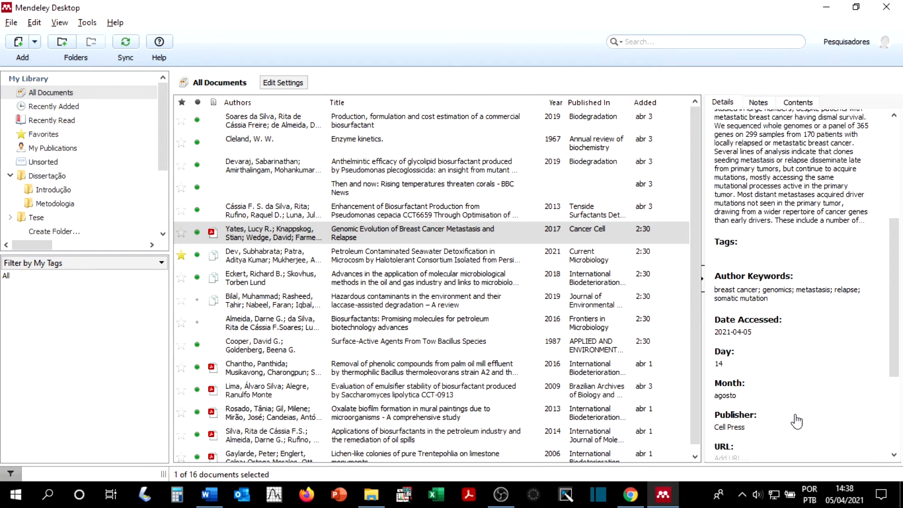
pyautogui.scroll(-10, 726, 354)
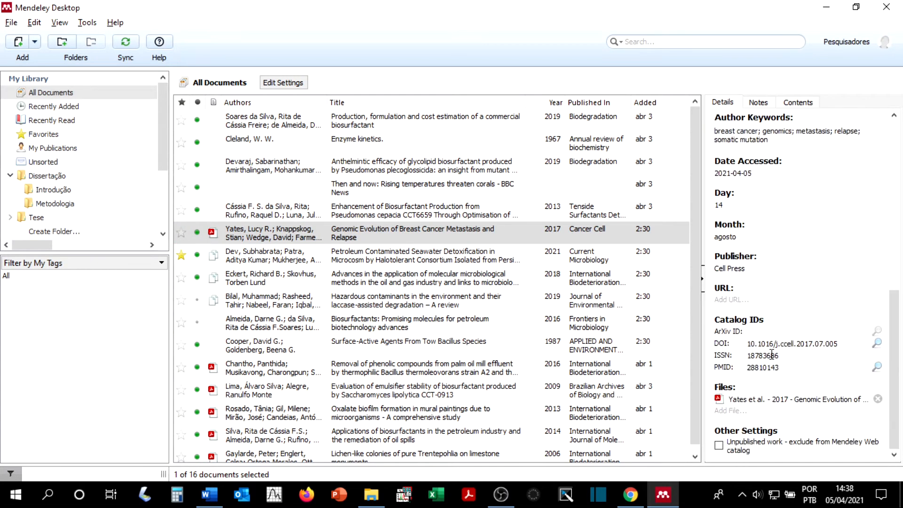
pyautogui.click(725, 411)
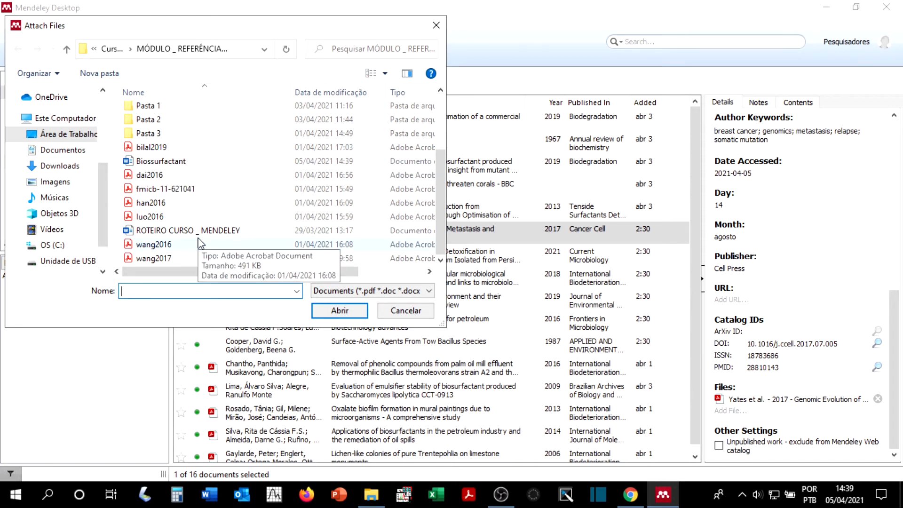
pyautogui.click(187, 162)
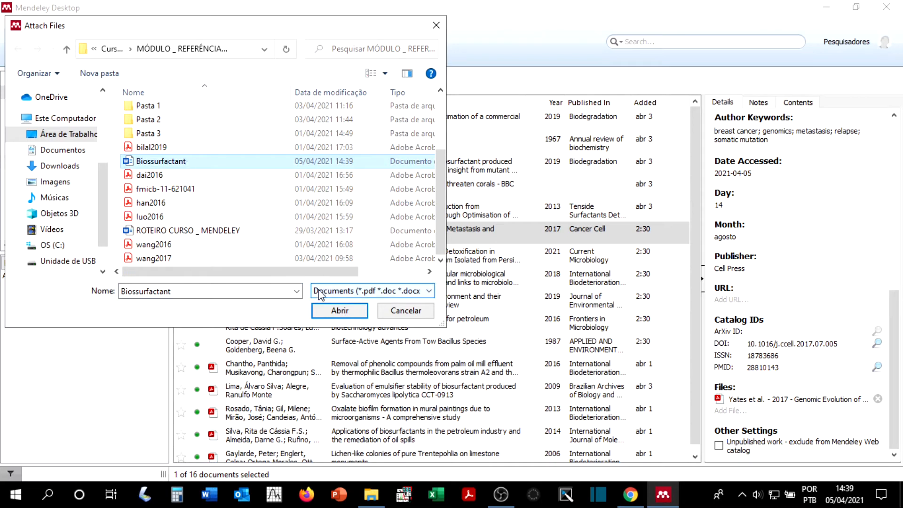
pyautogui.click(331, 311)
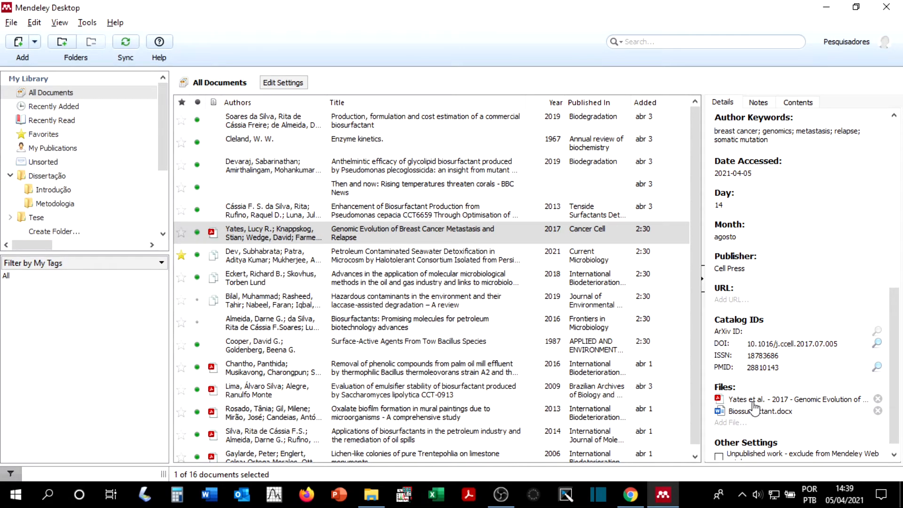
# Attach wang2016.pdf to the "Genomic Evolution of Breast Cancer Metastasis and Relapse" article as another file
pyautogui.scroll(-10, 737, 230)
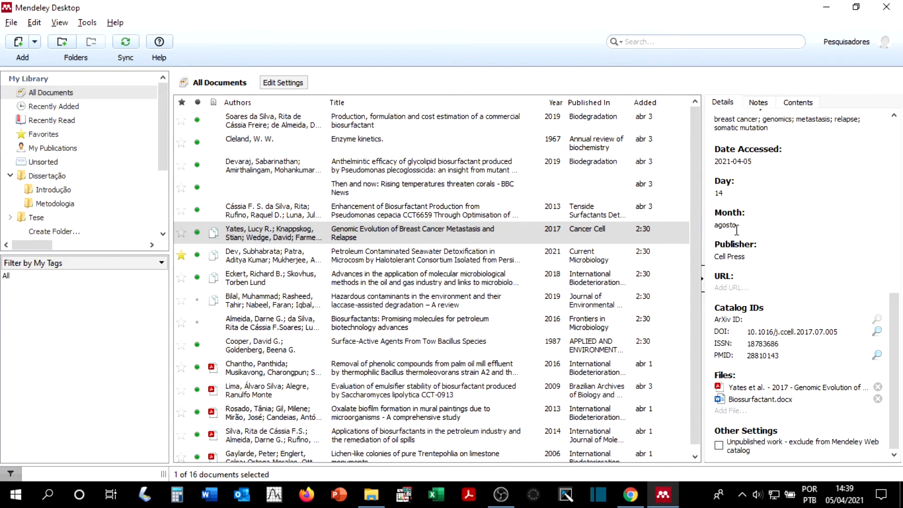
pyautogui.click(737, 411)
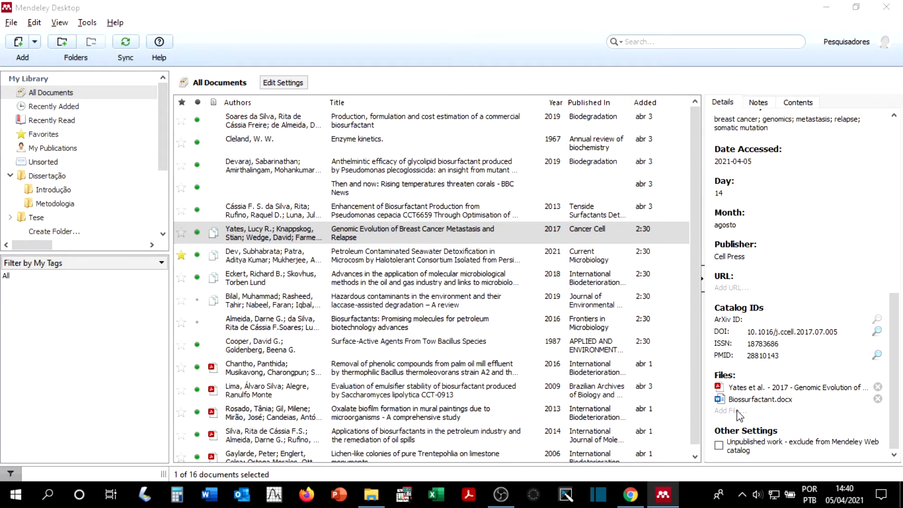
pyautogui.click(177, 250)
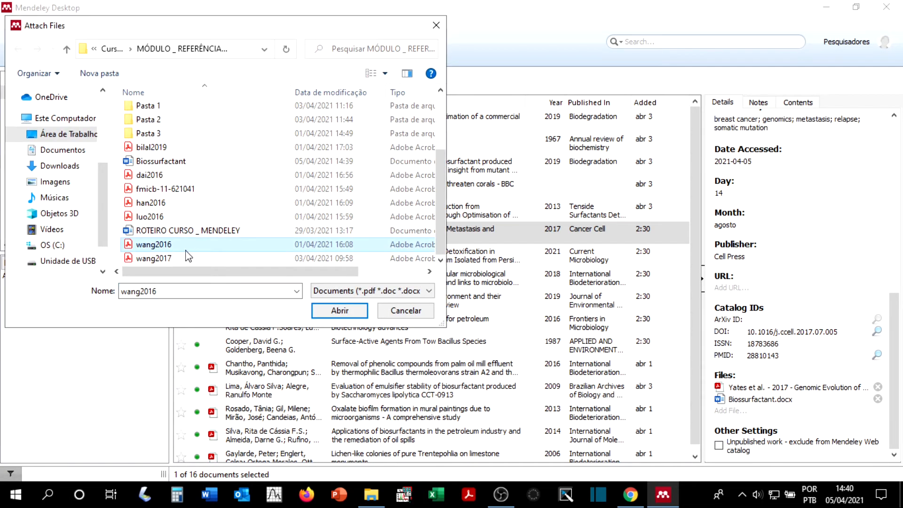
pyautogui.click(337, 311)
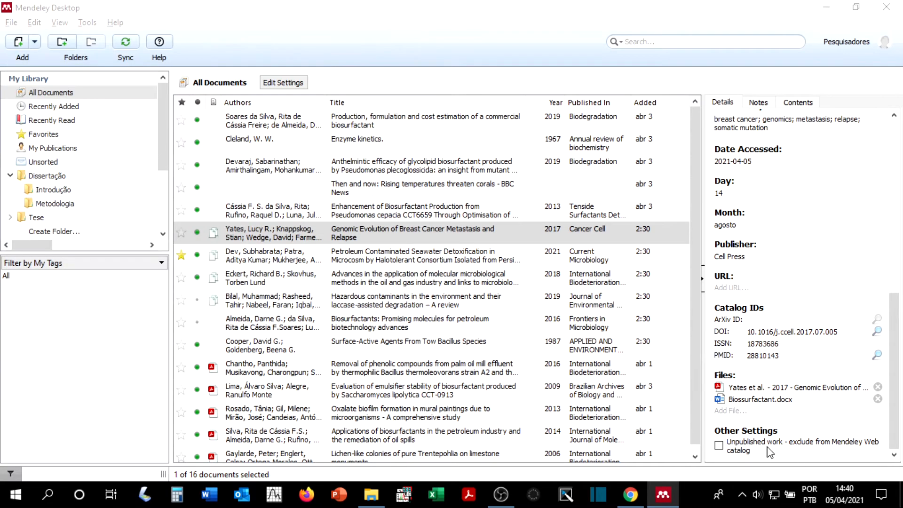
pyautogui.click(210, 235)
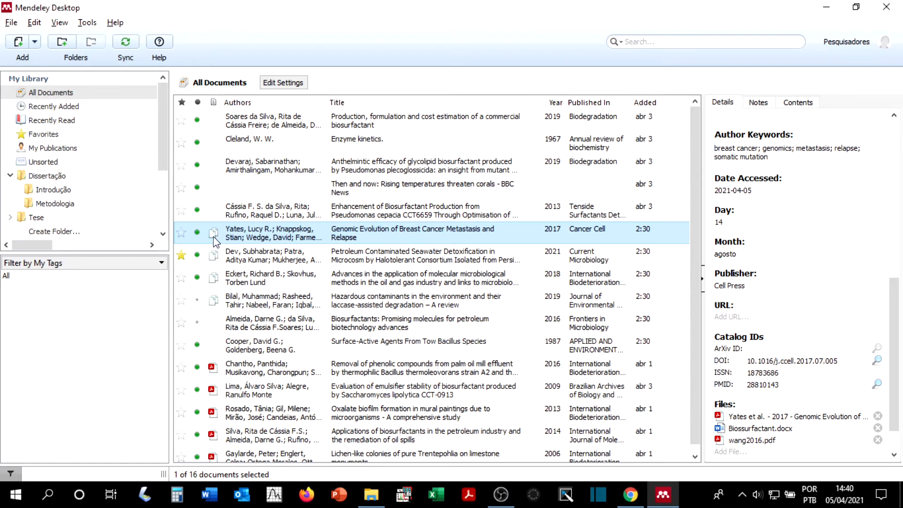
# Review the "Genomic Evolution of Breast Cancer" article's details, from journal and abstract down to its attached files
pyautogui.click(776, 334)
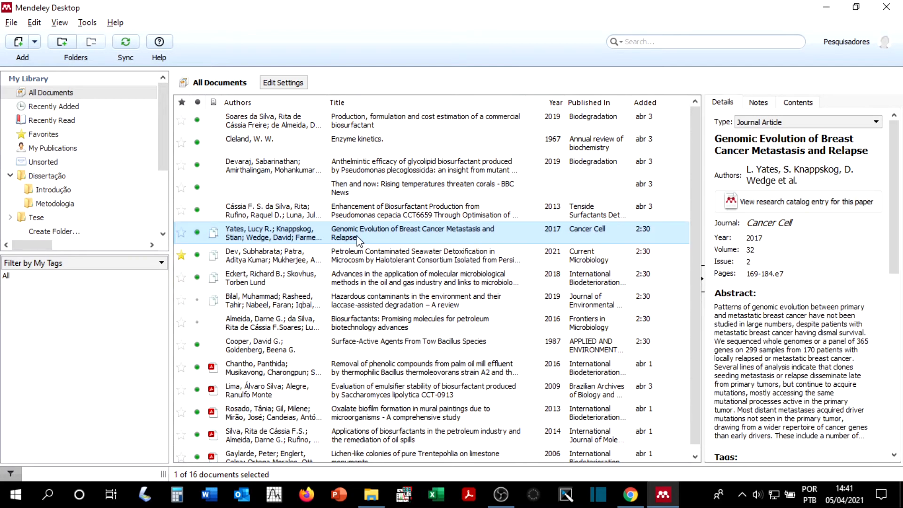
pyautogui.scroll(-5, 784, 240)
pyautogui.scroll(5, 783, 241)
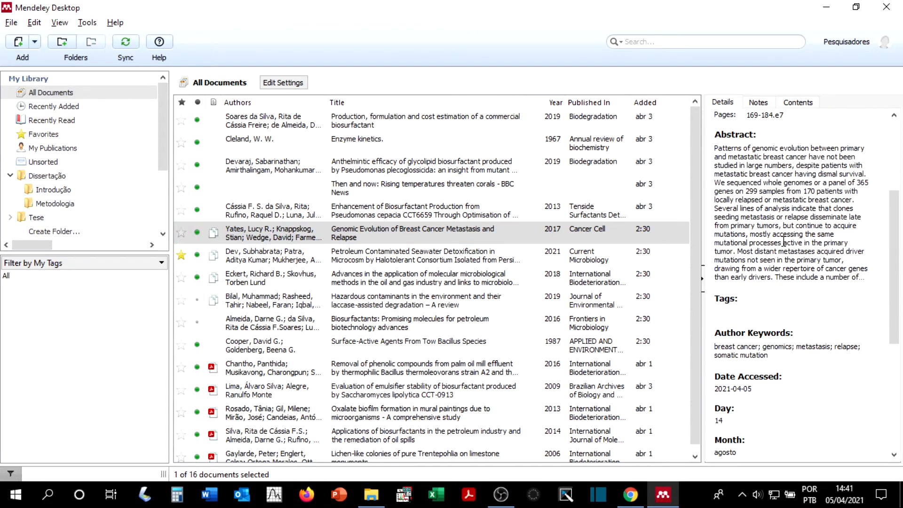
pyautogui.scroll(-4, 786, 264)
pyautogui.scroll(-3, 787, 285)
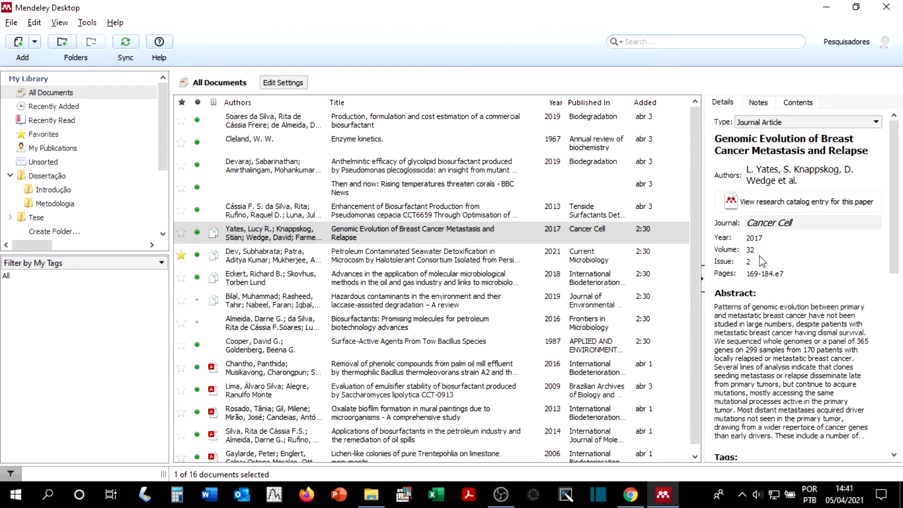
pyautogui.scroll(-3, 757, 338)
pyautogui.scroll(-5, 753, 339)
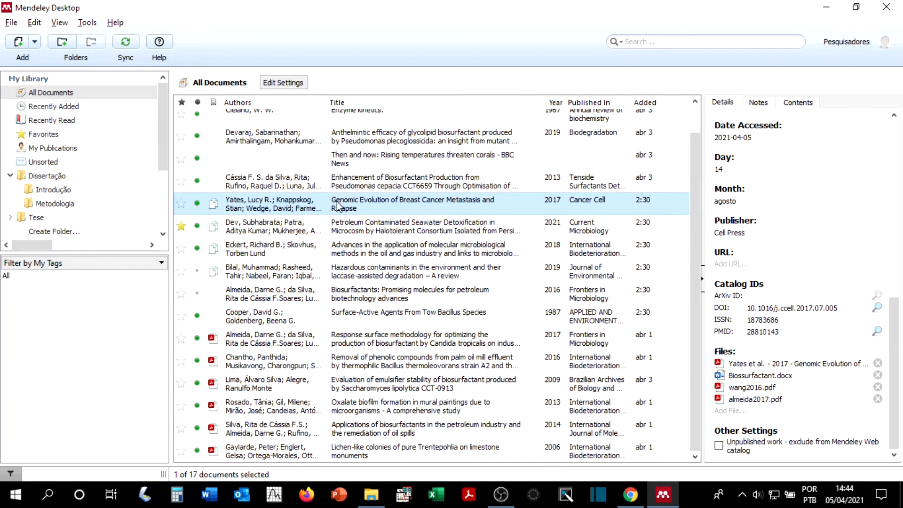
# Open the "Genomic Evolution of Breast Cancer" article and view its attached almeida2017.pdf and Biossurfactant.docx
pyautogui.doubleClick(338, 205)
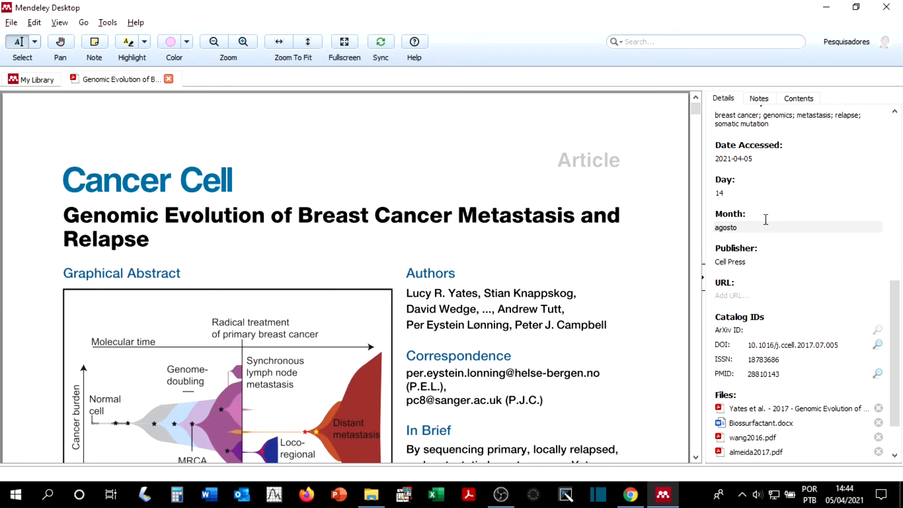
pyautogui.scroll(-1, 766, 220)
pyautogui.click(760, 398)
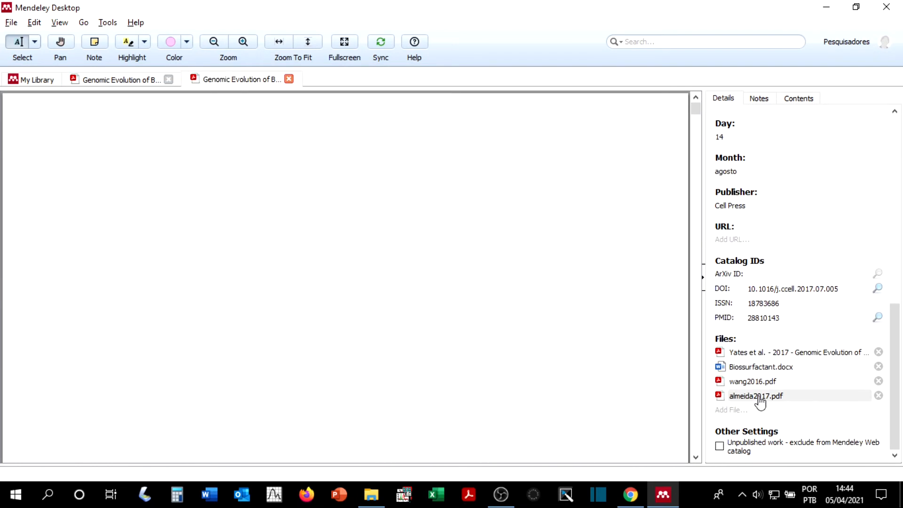
pyautogui.scroll(-3, 346, 378)
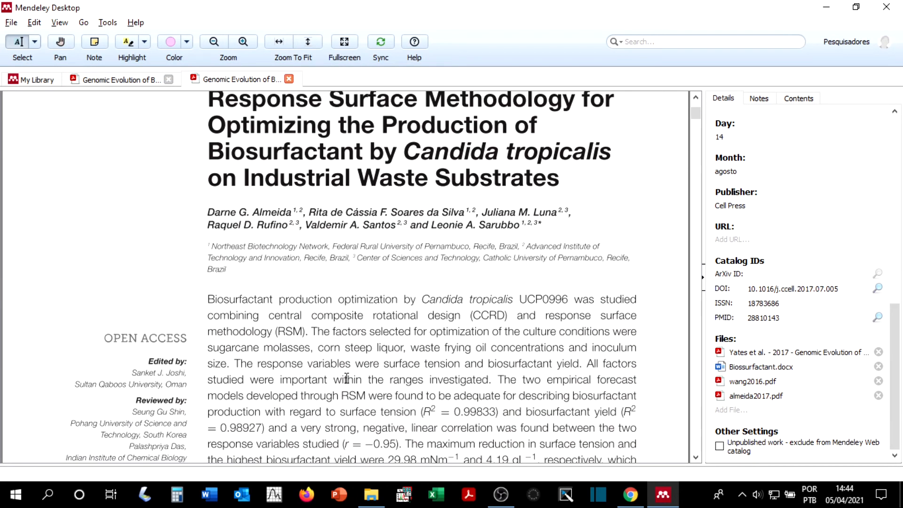
pyautogui.scroll(3, 347, 378)
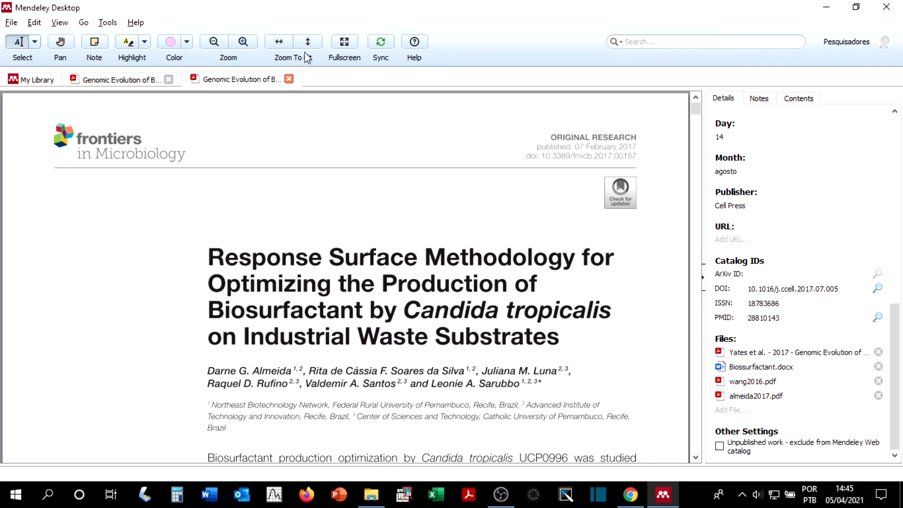
pyautogui.click(767, 370)
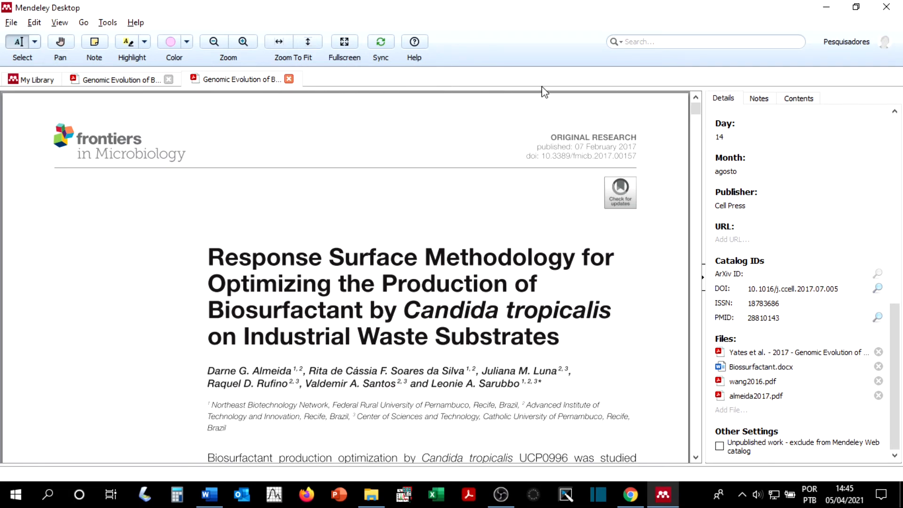
# Close both open PDF documents and return to the library's document list
pyautogui.hotkey('ctrl', 'w')
pyautogui.hotkey('ctrl', 'w')
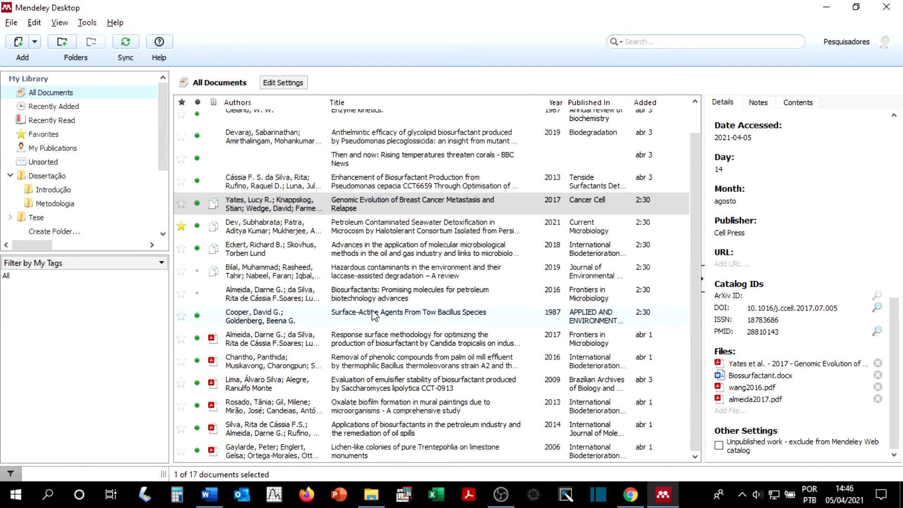
pyautogui.scroll(1, 374, 312)
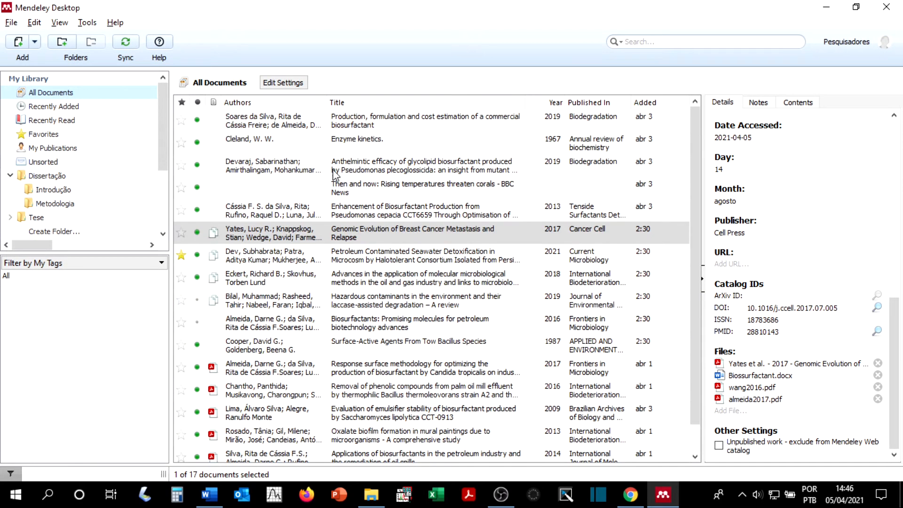
# Switch the library display from a table to formatted citations
pyautogui.click(60, 22)
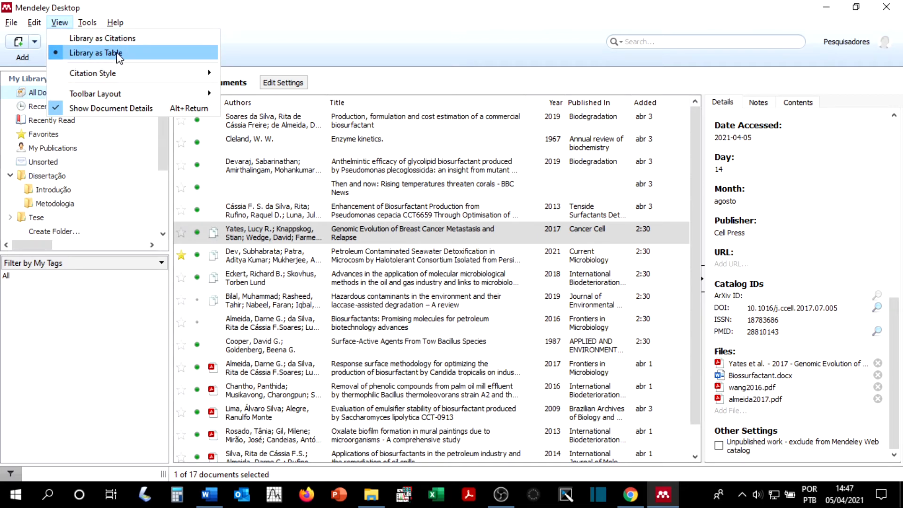
pyautogui.click(375, 41)
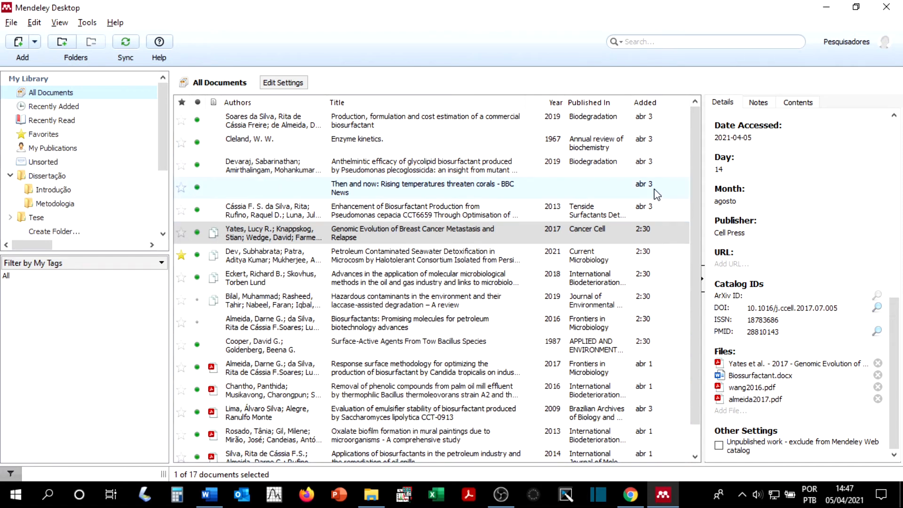
pyautogui.click(60, 23)
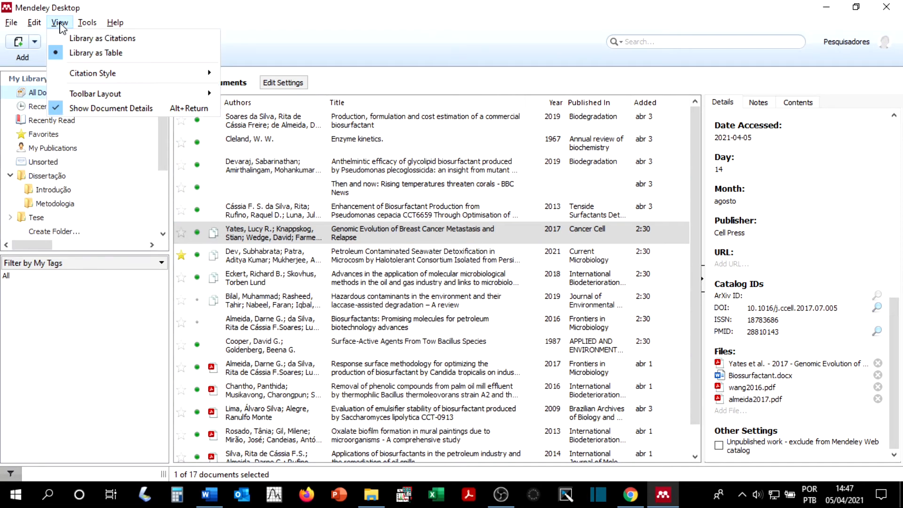
pyautogui.click(143, 41)
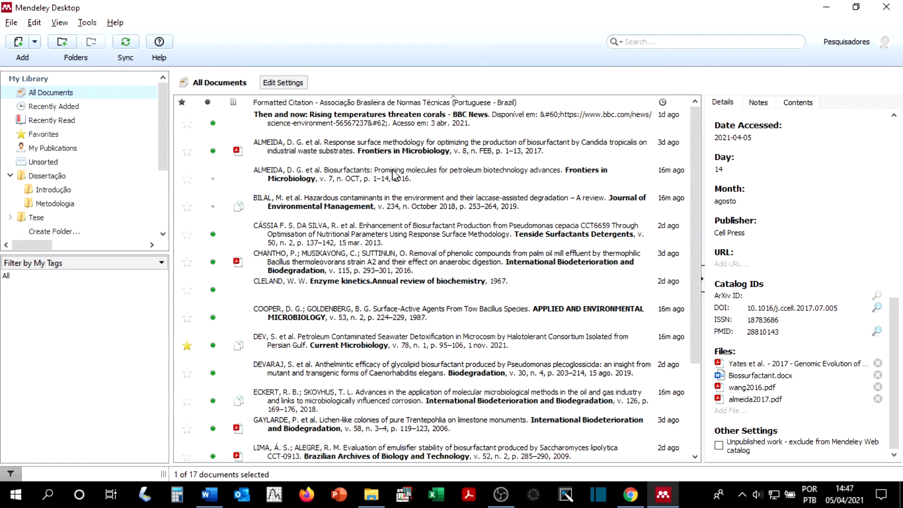
# Change the library's citation style to Frontiers in Microbiology
pyautogui.scroll(-3, 417, 350)
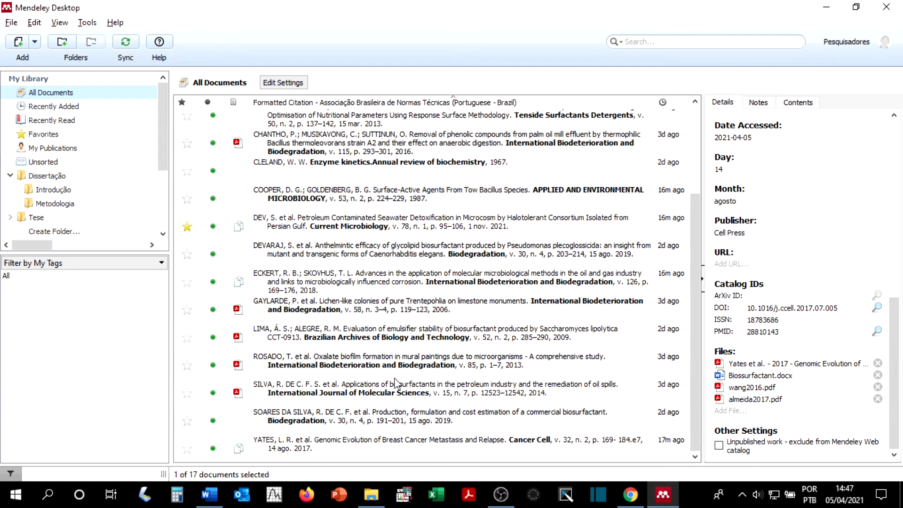
pyautogui.click(59, 23)
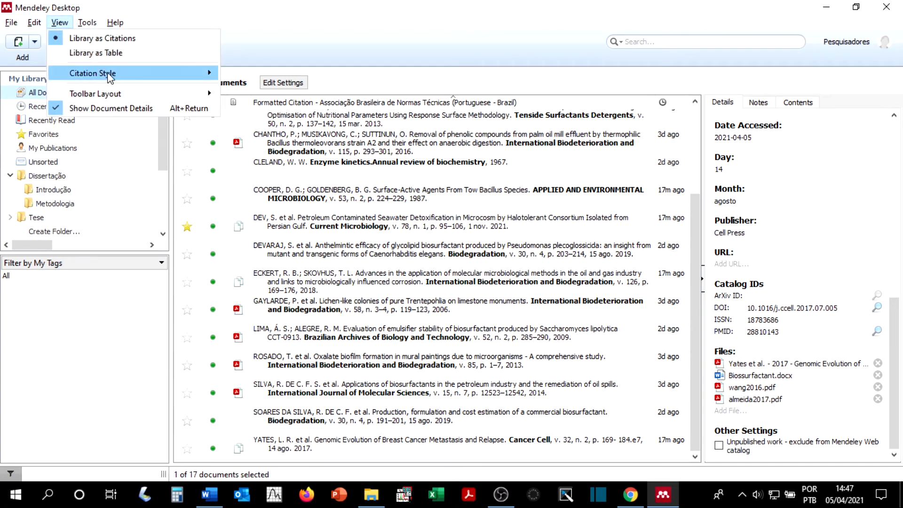
pyautogui.moveTo(112, 75)
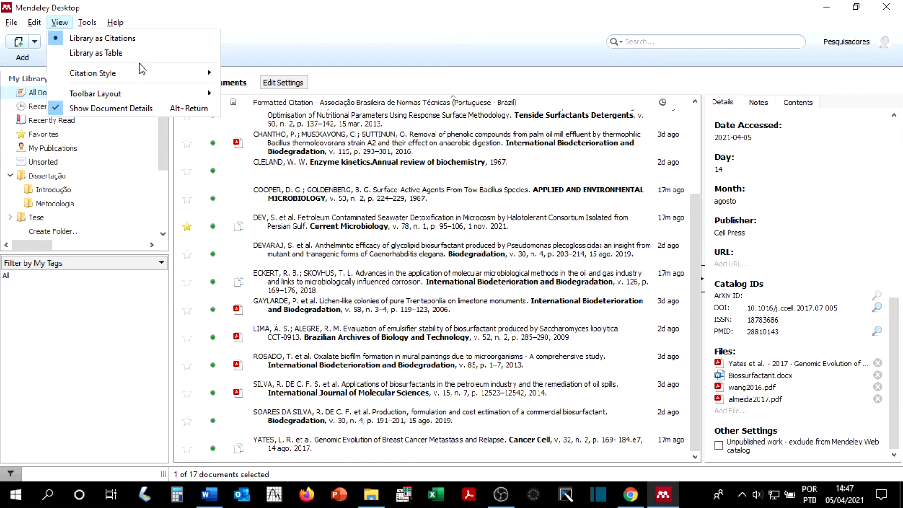
pyautogui.moveTo(143, 71)
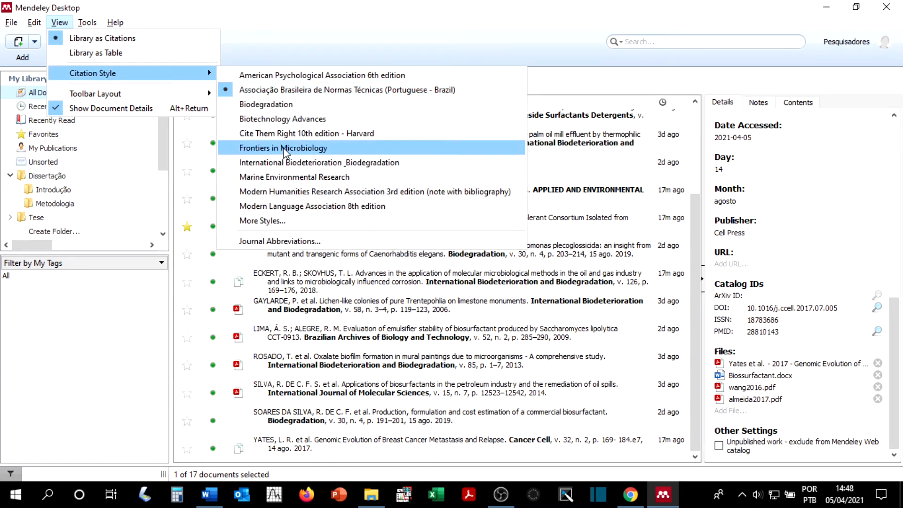
pyautogui.click(303, 153)
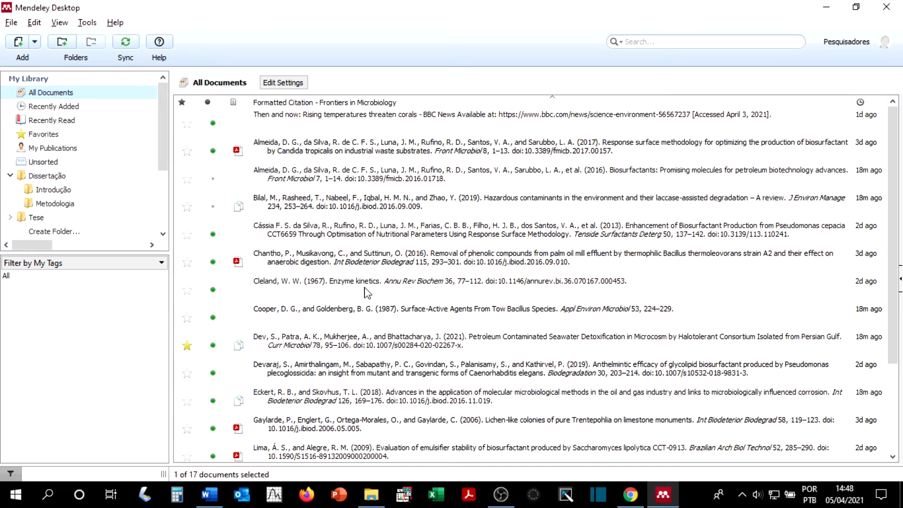
# Copy the "Response surface methodology" (2017) and "Removal of phenolic compounds" (2016) entries together as formatted citations
pyautogui.click(451, 150)
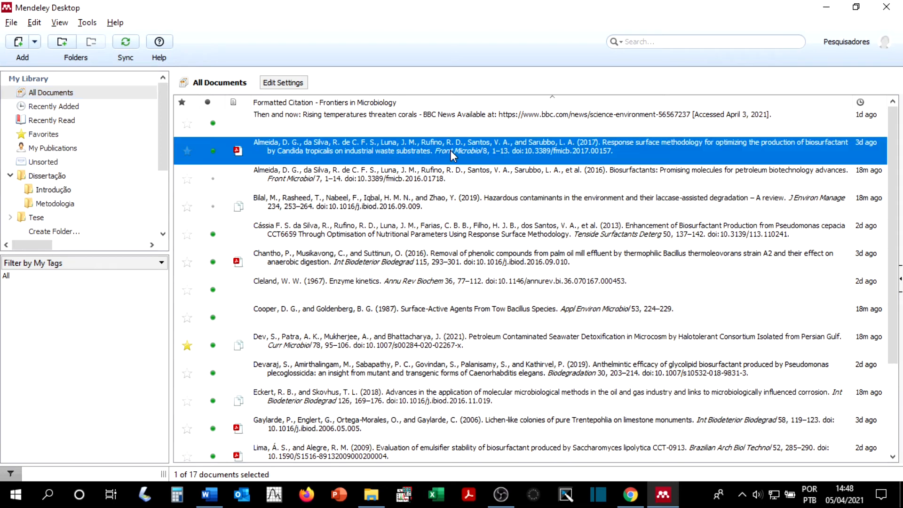
pyautogui.keyDown('ctrl'); pyautogui.click(315, 263); pyautogui.keyUp('ctrl')
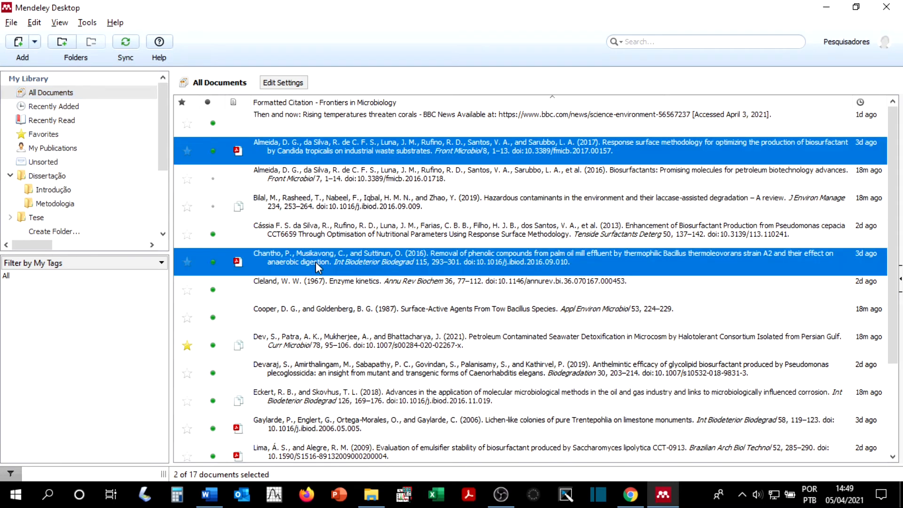
pyautogui.rightClick(427, 155)
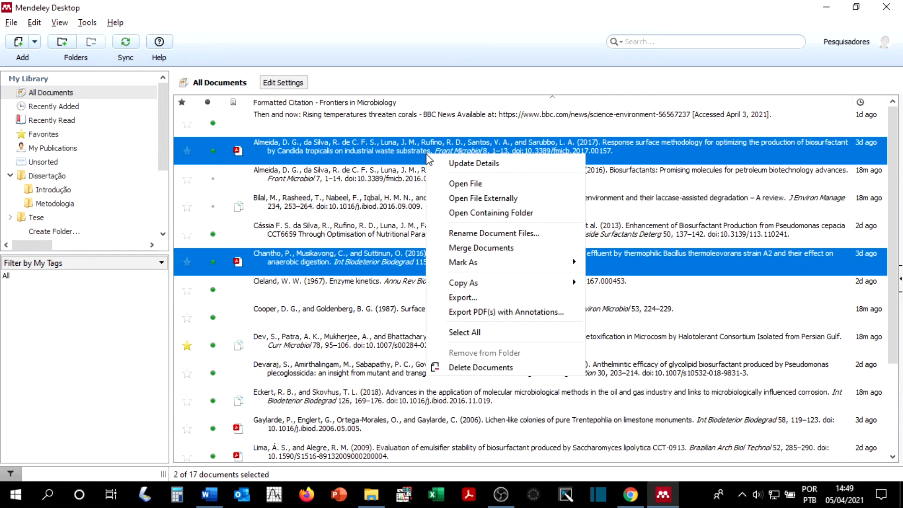
pyautogui.moveTo(507, 286)
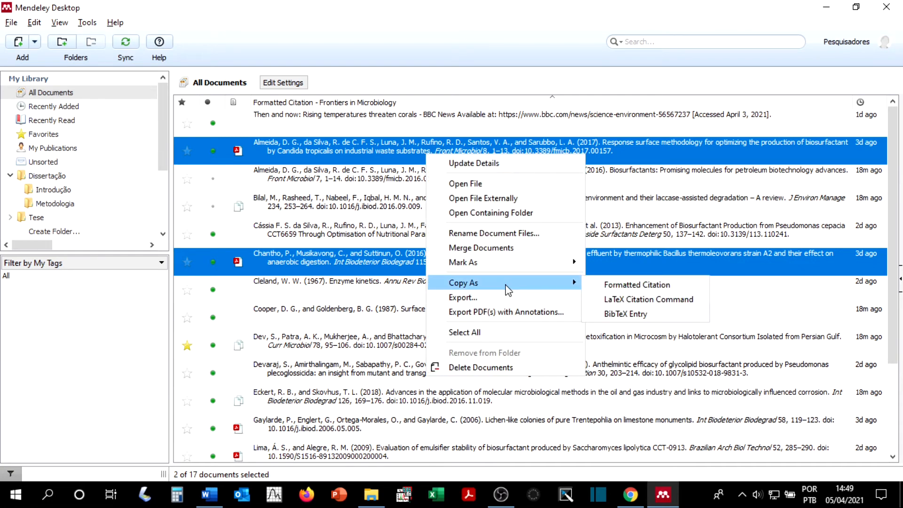
pyautogui.click(654, 284)
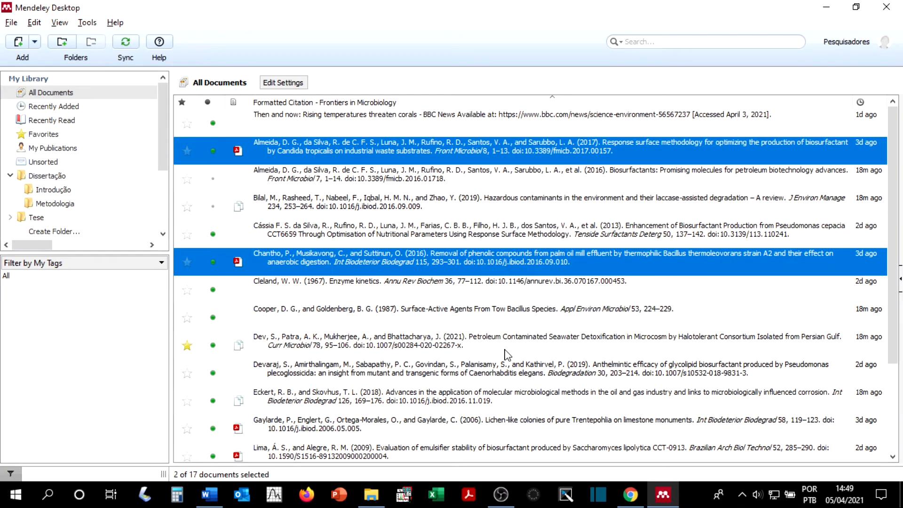
# Switch to the Biossurfactant document in Word and start a text line in the empty space below the last reference
pyautogui.click(210, 483)
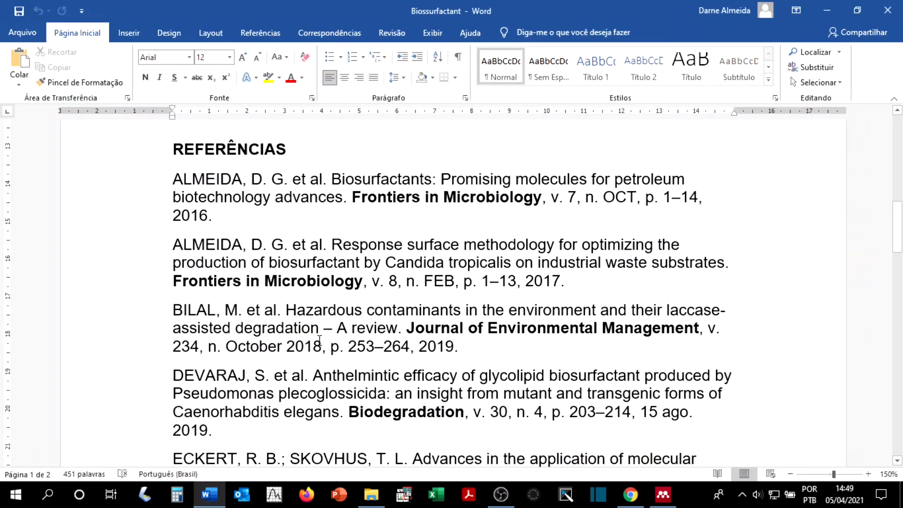
pyautogui.scroll(-3, 317, 339)
pyautogui.scroll(3, 320, 340)
pyautogui.scroll(3, 319, 340)
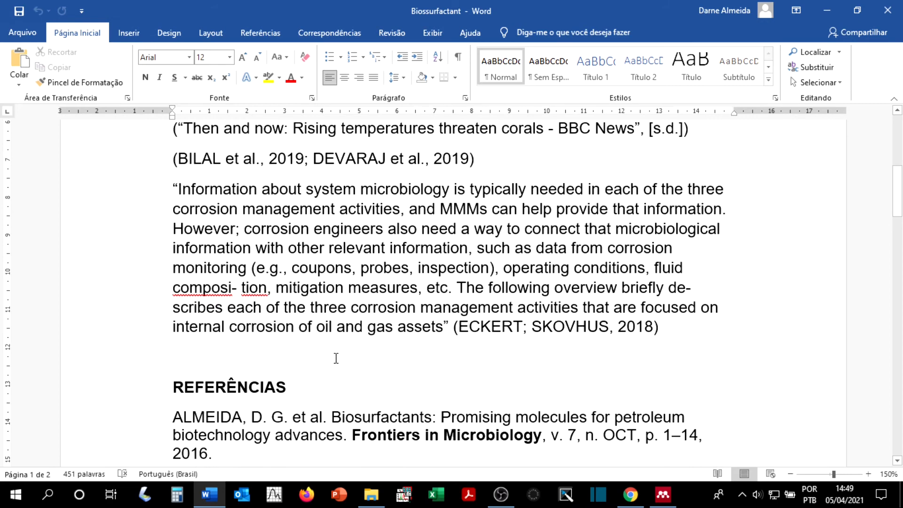
pyautogui.scroll(-15, 337, 357)
pyautogui.scroll(2, 384, 343)
pyautogui.doubleClick(362, 352)
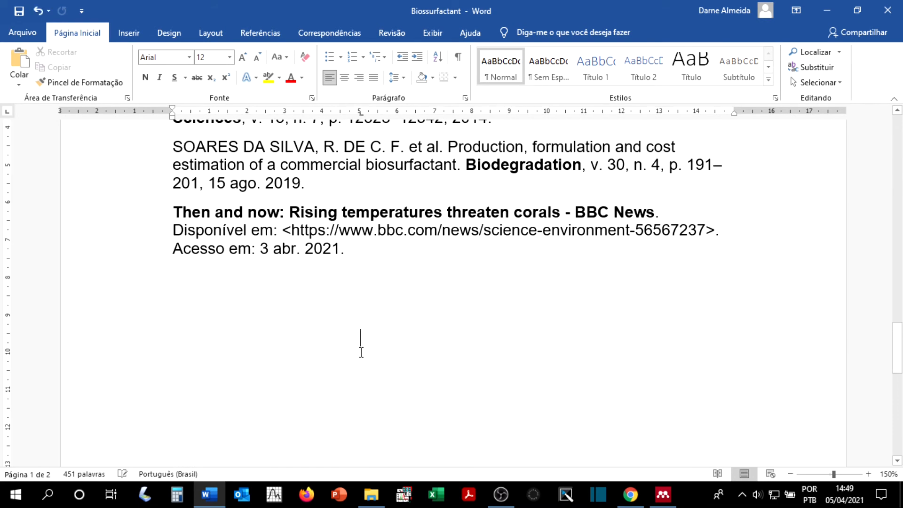
# Add a run of blank lines after the reference list and paste the two copied formatted citations there
pyautogui.press('Return')
pyautogui.press('Return')
pyautogui.press('Return')
pyautogui.press('Return')
pyautogui.press('Return')
pyautogui.press('Return')
pyautogui.press('Return')
pyautogui.press('Return')
pyautogui.press('Return')
pyautogui.press('Return')
pyautogui.press('Return')
pyautogui.press('Return')
pyautogui.press('Return')
pyautogui.press('Return')
pyautogui.press('Return')
pyautogui.press('Return')
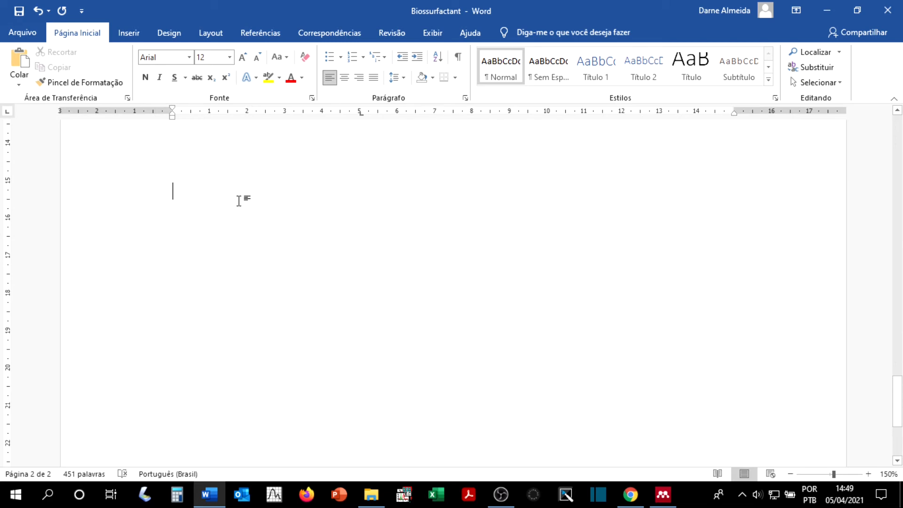
pyautogui.write('Almeida, D. G., da Silva, R. de C. F. S., Luna, J. M., Rufino, R. D., Santos, V. A., and Sarubbo, L. A. (2017). Response surface methodology for optimizing the production of biosurfactant by Candida tropicalis on industrial waste substrates. Front Microbiol 8, 1–13. doi:10.3389/fmicb.2017.00157.  Chantho, P., Musikavong, C., and Suttinun, O. (2016). Removal of phenolic compounds from palm oil mill effluent by thermophilic Bacillus thermoleovorans strain A2 and their effect on anaerobic digestion. Int Biodeterior Biodegrad 115, 293–301. doi:10.1016/j.ibiod.2016.09.010.')
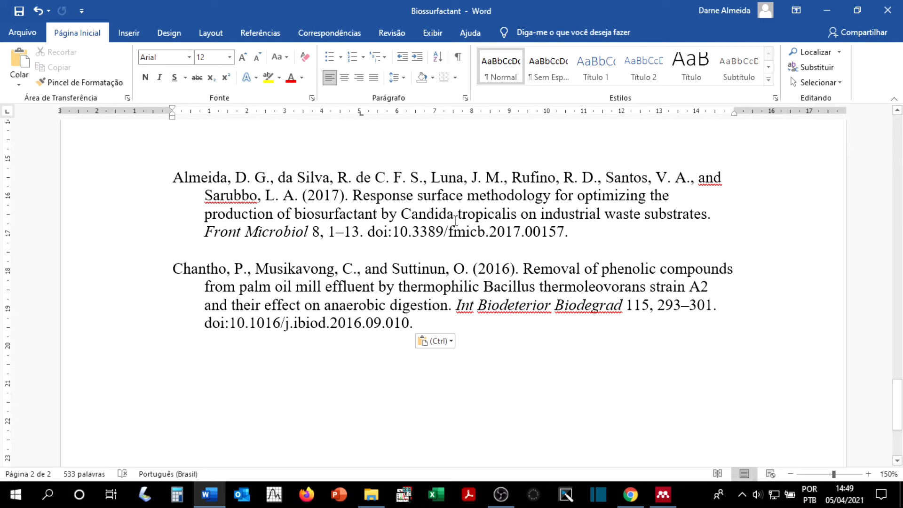
# Examine the entries of the generated bibliography above the pasted citations, selecting the last references back up to the top of page 2
pyautogui.click(440, 286)
pyautogui.scroll(8, 431, 284)
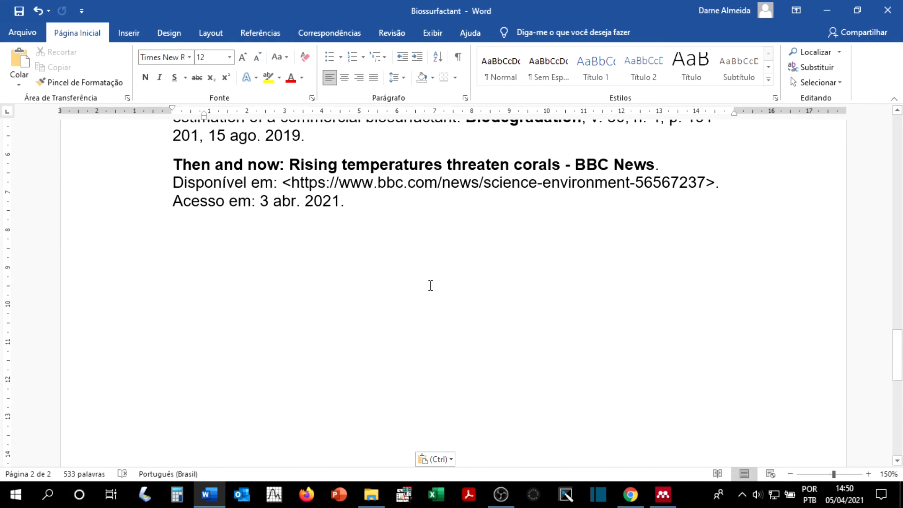
pyautogui.scroll(3, 431, 285)
pyautogui.moveTo(405, 348); pyautogui.dragTo(356, 243)
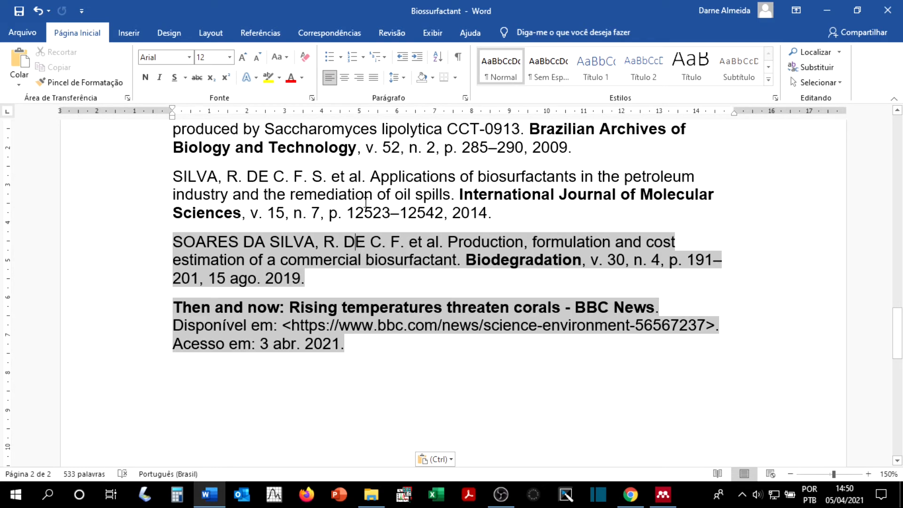
pyautogui.moveTo(366, 202); pyautogui.dragTo(366, 188)
pyautogui.hotkey('shift', 'Up')
pyautogui.hotkey('shift', 'Up')
pyautogui.hotkey('shift', 'Up')
pyautogui.hotkey('shift', 'Up')
pyautogui.hotkey('shift', 'Up')
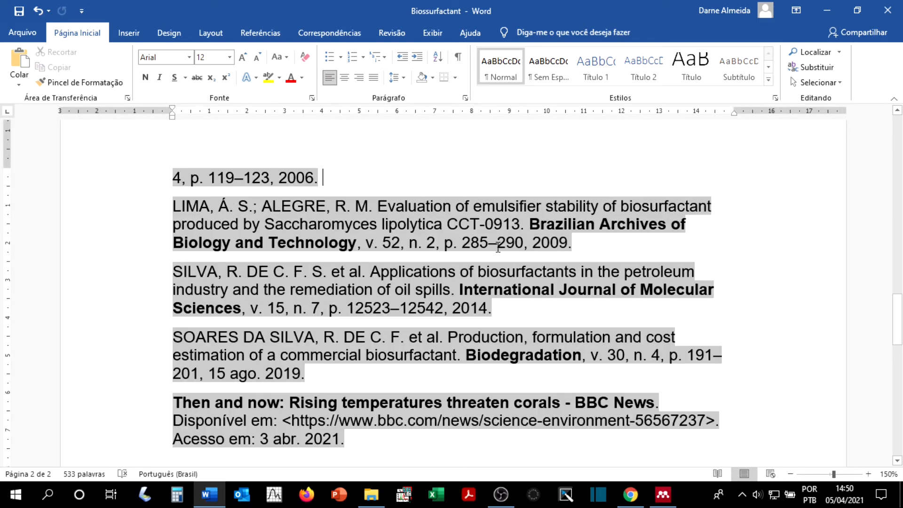
pyautogui.scroll(-3, 320, 359)
pyautogui.scroll(5, 329, 362)
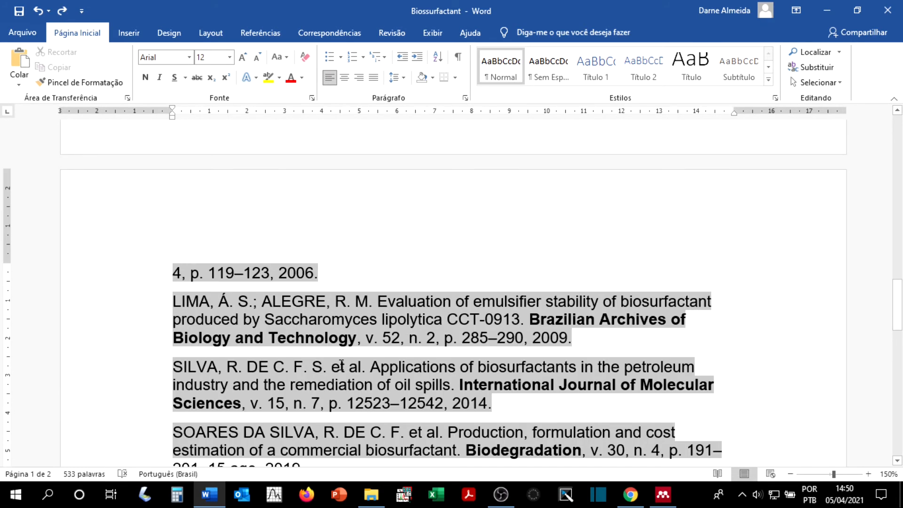
pyautogui.scroll(5, 342, 365)
pyautogui.scroll(-1, 341, 365)
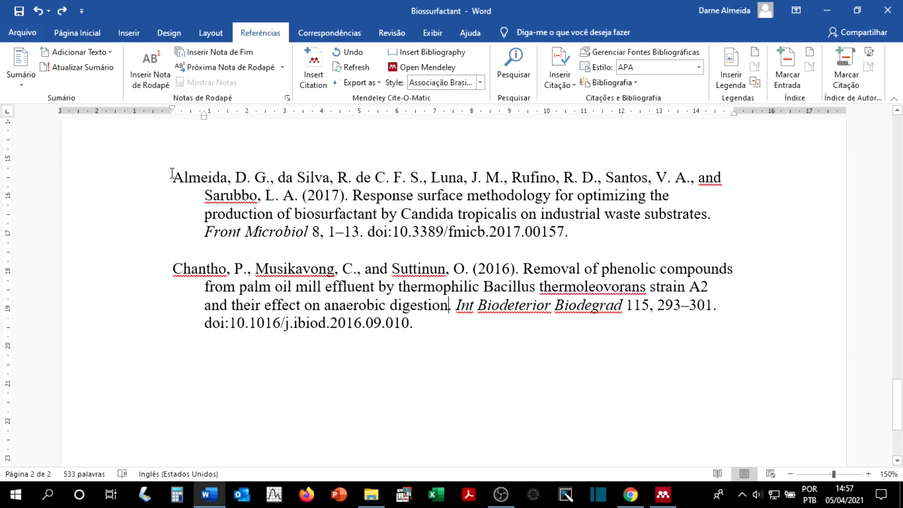
# Move the two pasted citations into the REFERÊNCIAS list after its first entry and remove the leftover blank line beneath them
pyautogui.moveTo(190, 182); pyautogui.dragTo(413, 332)
pyautogui.hotkey('ctrl', 'c')
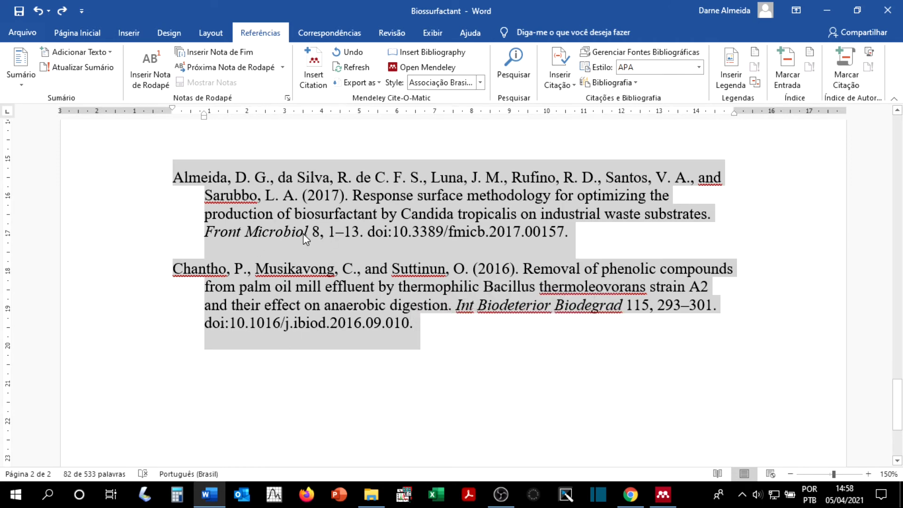
pyautogui.press('Delete')
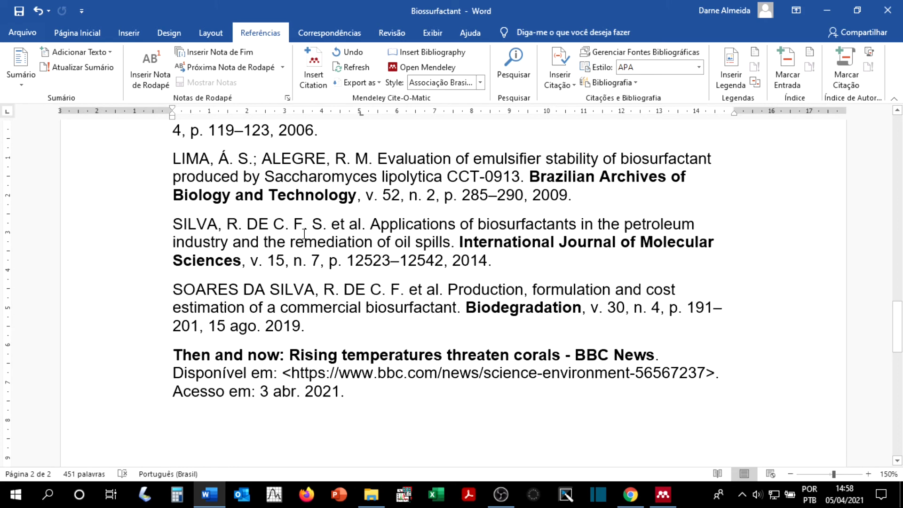
pyautogui.press('Return')
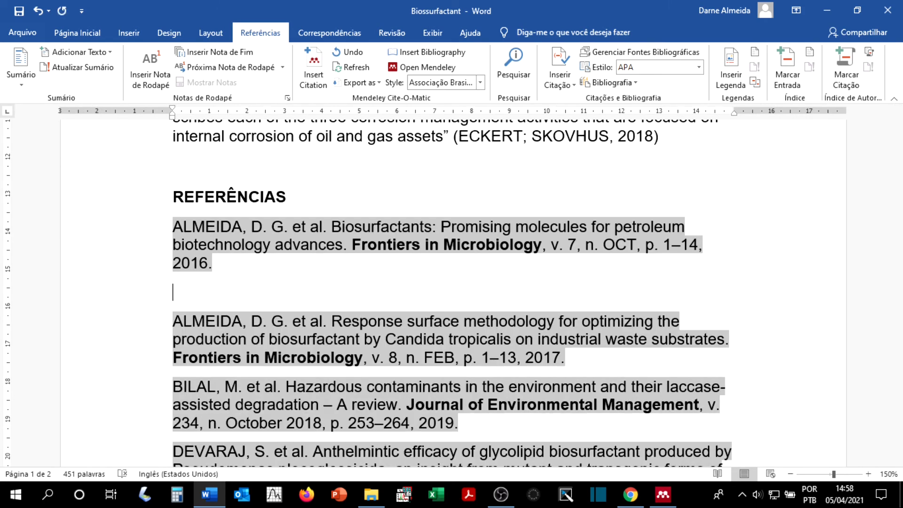
pyautogui.hotkey('ctrl', 'v')
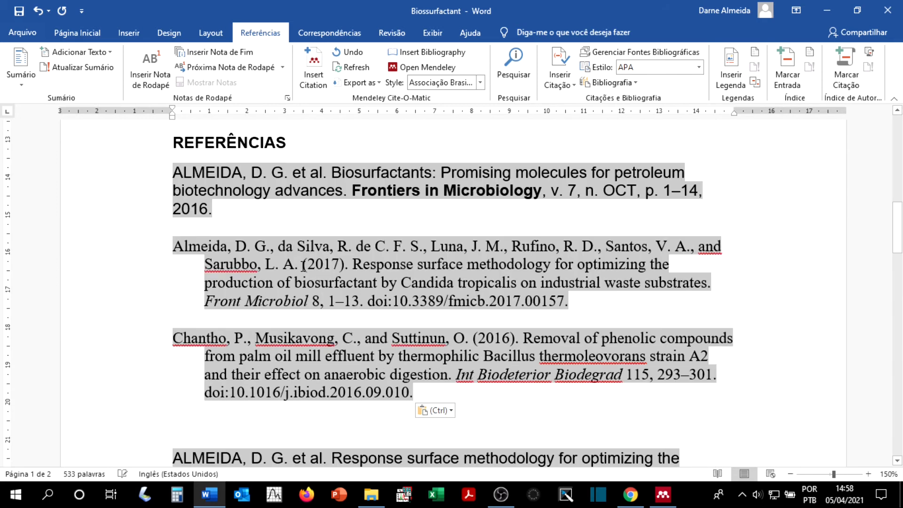
pyautogui.press('Delete')
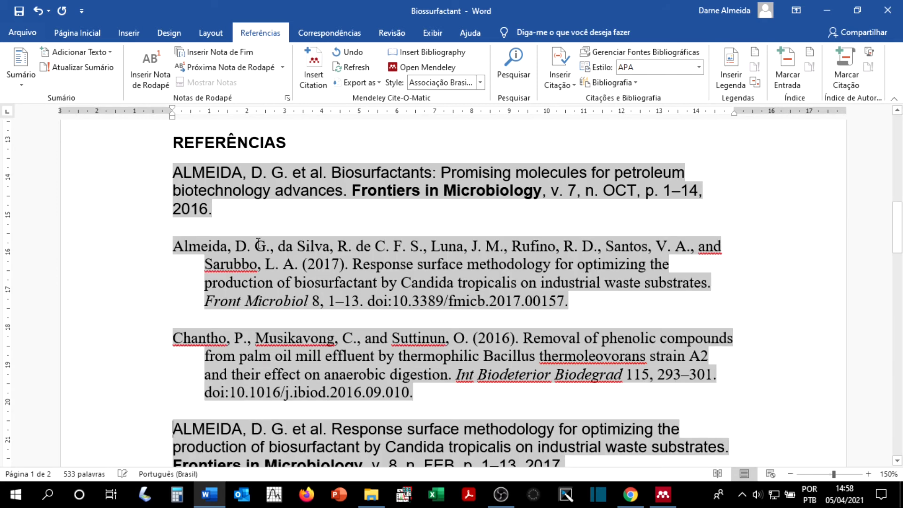
# Check the pasted citations within the REFERÊNCIAS list, and refresh the document's Mendeley citations and bibliography
pyautogui.click(281, 374)
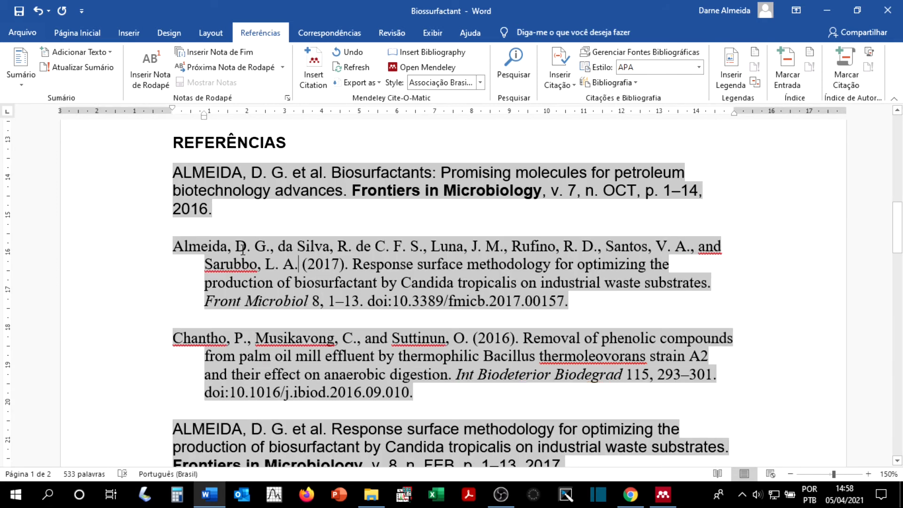
pyautogui.scroll(10, 281, 365)
pyautogui.scroll(-6, 249, 346)
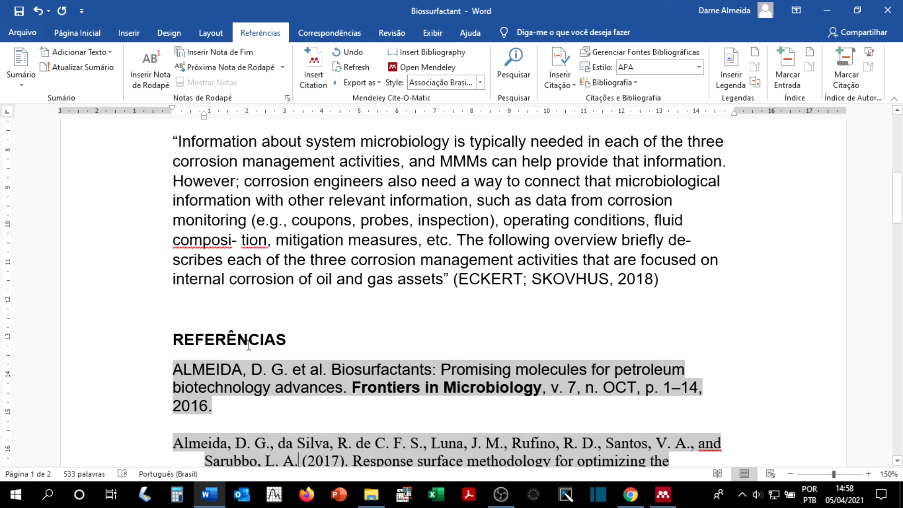
pyautogui.scroll(-3, 248, 346)
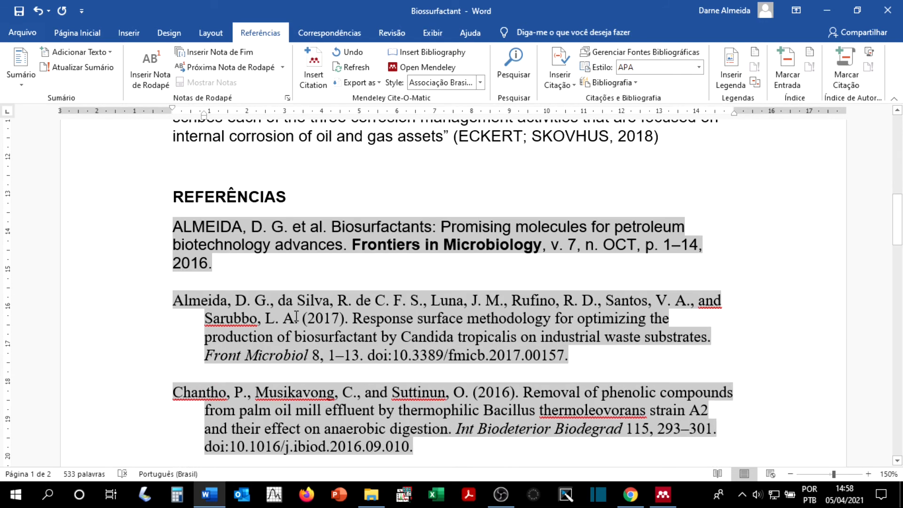
pyautogui.scroll(-1, 381, 320)
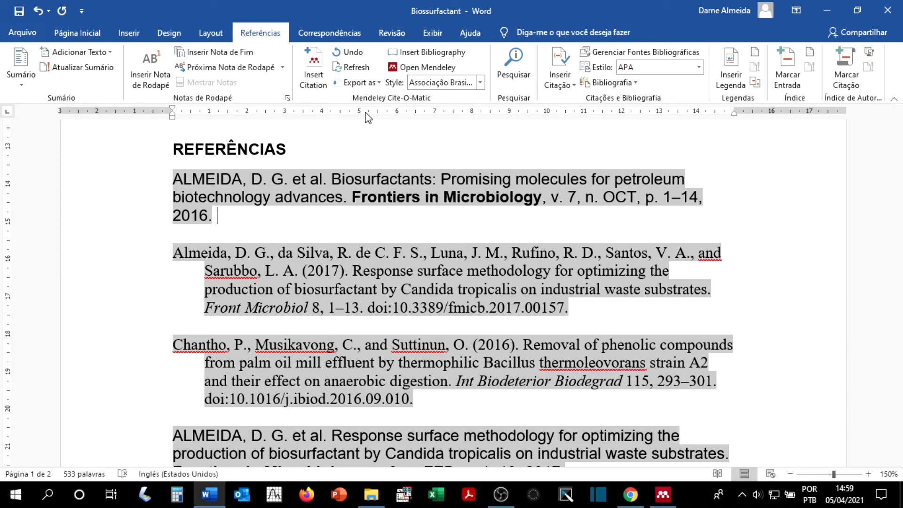
pyautogui.click(365, 70)
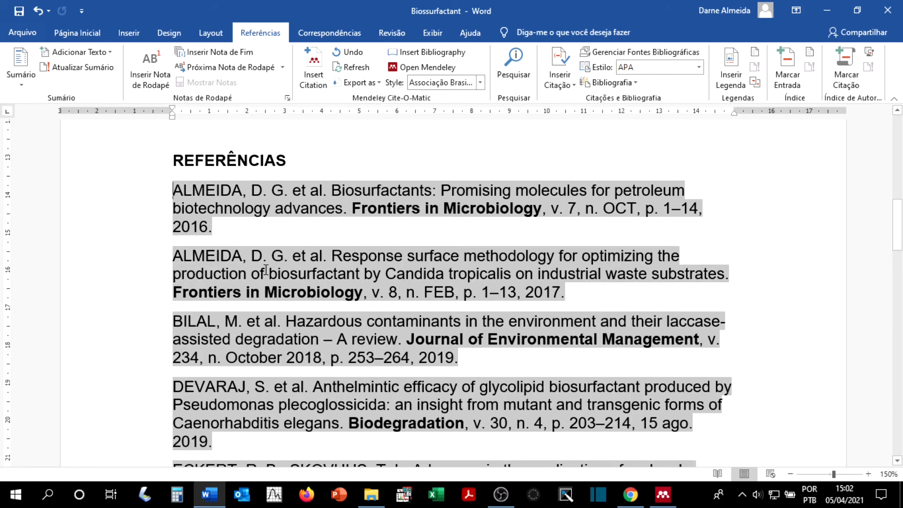
# Add a line after the first entry under REFERÊNCIAS and paste the "Removal of phenolic compounds" (2016) citation there
pyautogui.scroll(2, 287, 260)
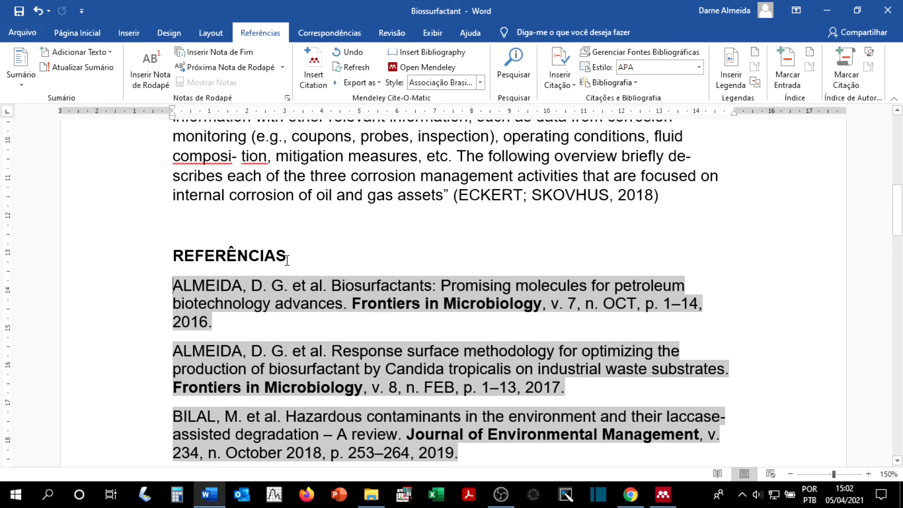
pyautogui.scroll(1, 287, 260)
pyautogui.scroll(-2, 287, 260)
pyautogui.doubleClick(288, 274)
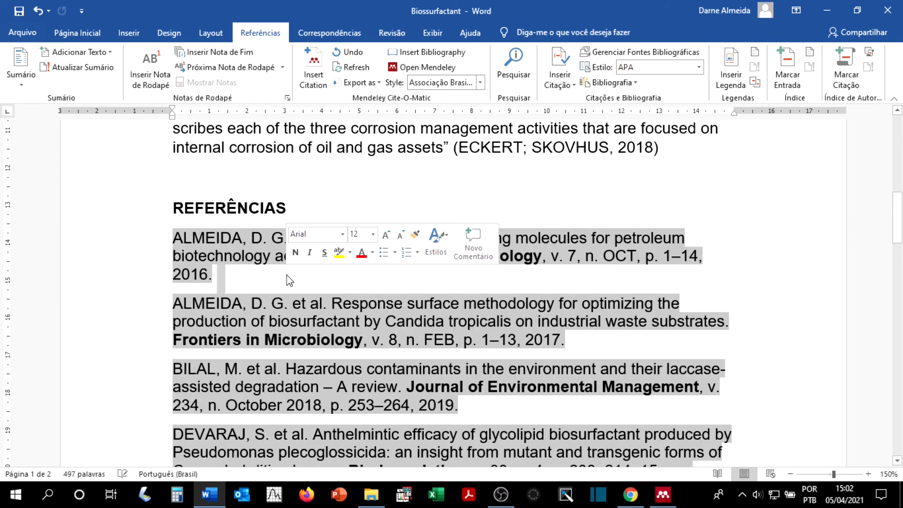
pyautogui.click(288, 278)
pyautogui.press('Return')
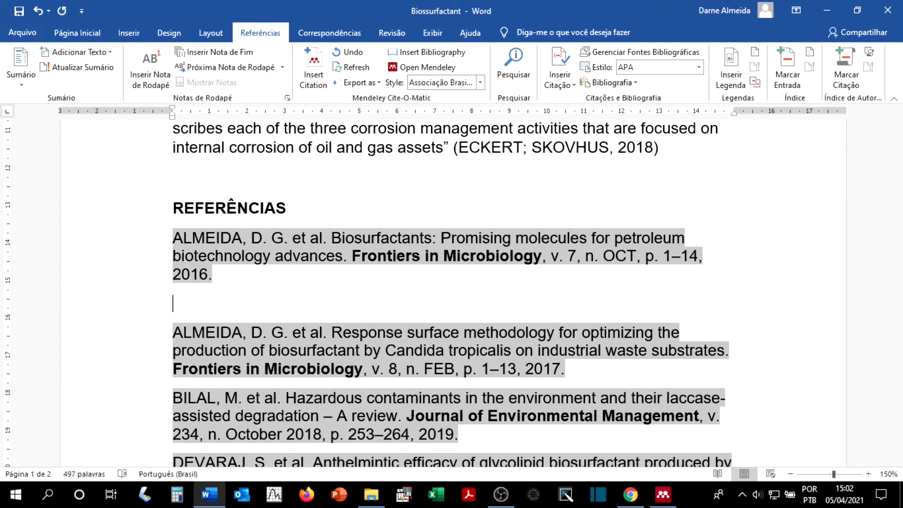
pyautogui.write('Chantho, P., Musikavong, C., and Suttinun, O. (2016). Removal of phenolic compounds from palm oil mill effluent by thermophilic Bacillus thermoleovorans strain A2 and their effect on anaerobic digestion. Int Biodeterior Biodegrad 115, 293–301. doi:10.1016/j.ibiod.2016.09.010.')
# Add a new paragraph reading "bbbbbbbb" below the quotation about system microbiology, above the REFERÊNCIAS heading
pyautogui.scroll(3, 693, 325)
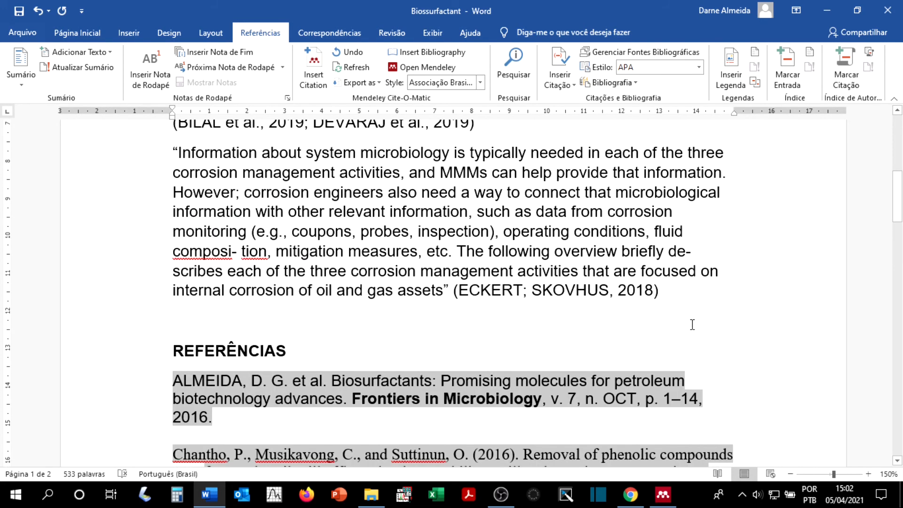
pyautogui.click(689, 300)
pyautogui.press('Return')
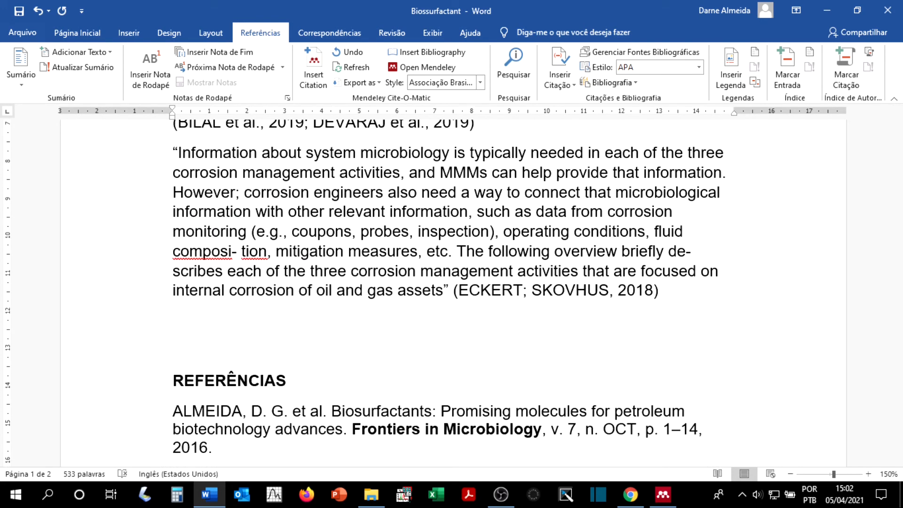
pyautogui.write('bbbbbbbb')
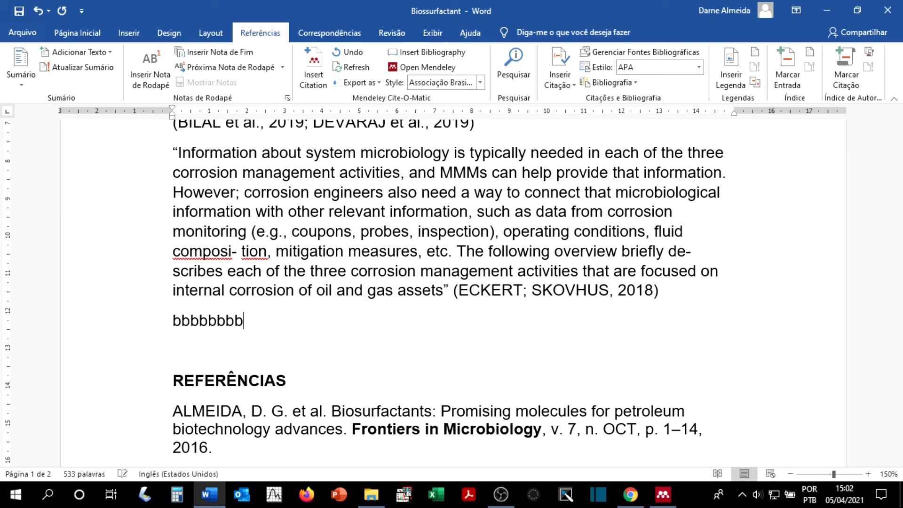
# Insert a Mendeley citation of "Oxalate biofilm formation in mural paintings due to microorganisms" (2013) after the "Bbbbbbbb" text
pyautogui.press('alt')
pyautogui.press('m')
pyautogui.press('m')
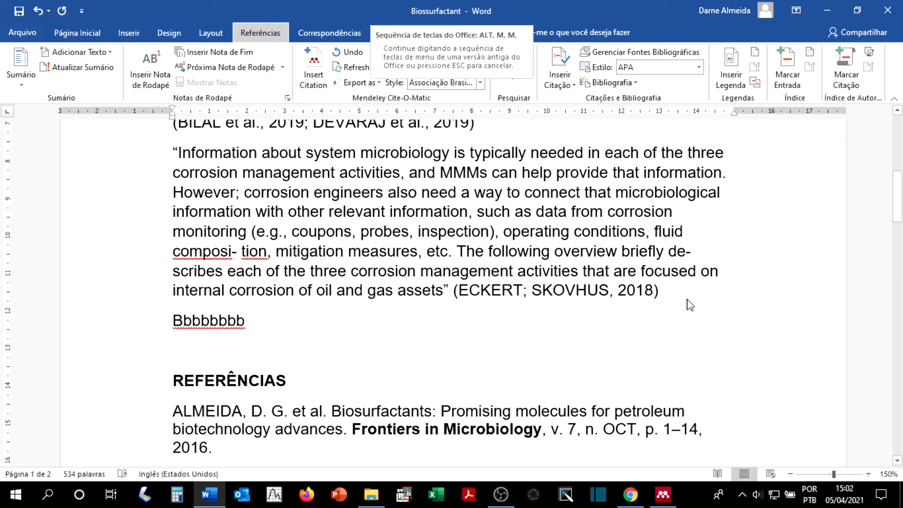
pyautogui.hotkey('alt', 'm')
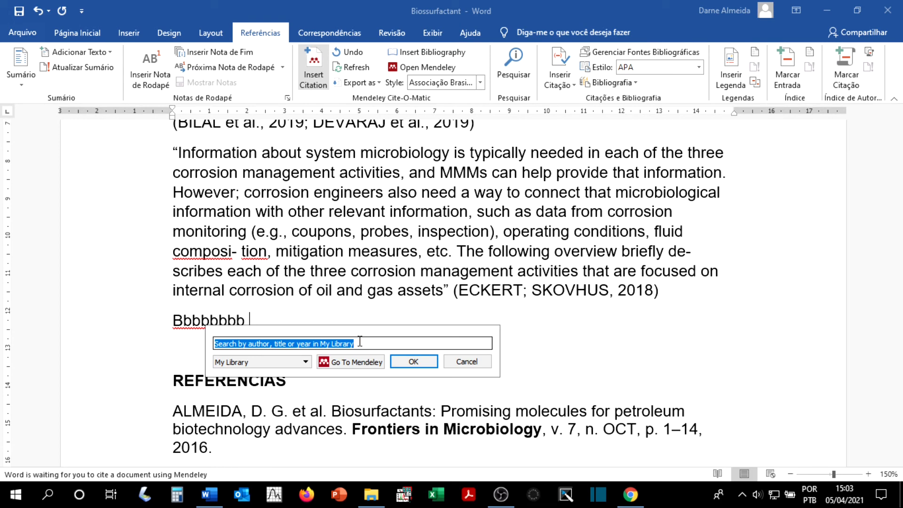
pyautogui.click(358, 361)
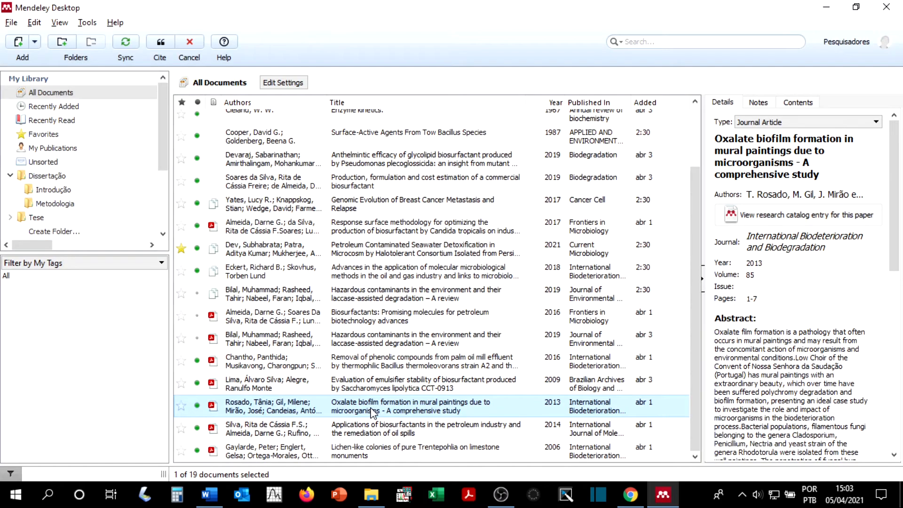
pyautogui.click(162, 43)
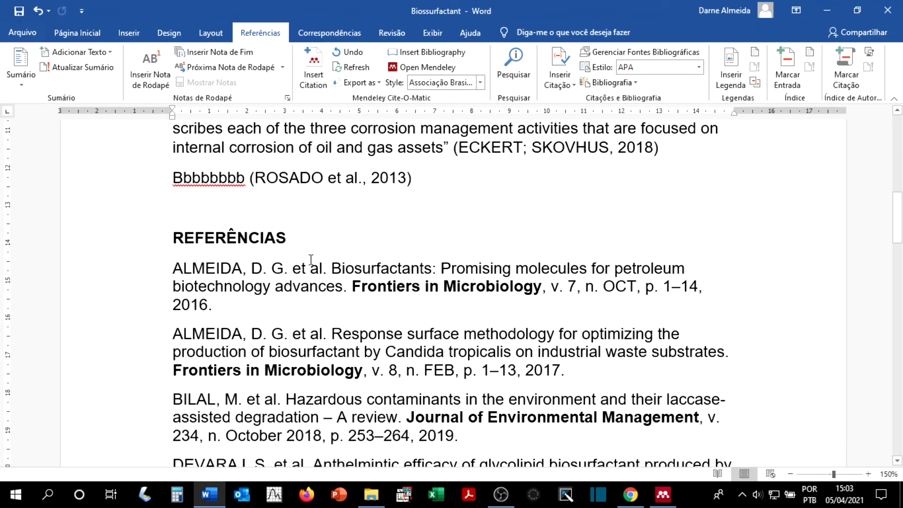
# Check the new in-text citation and the area after the first REFERÊNCIAS entry where the manual citation was pasted
pyautogui.click(292, 181)
pyautogui.click(284, 210)
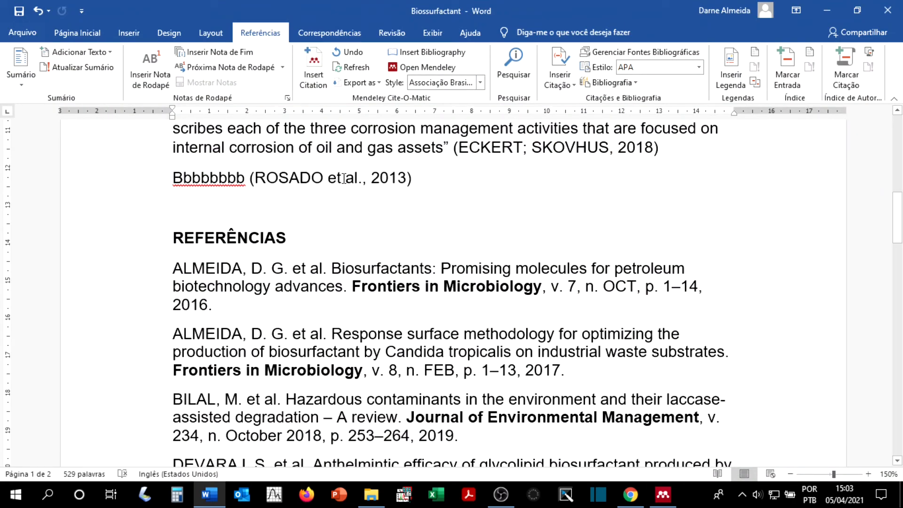
pyautogui.scroll(-1, 277, 335)
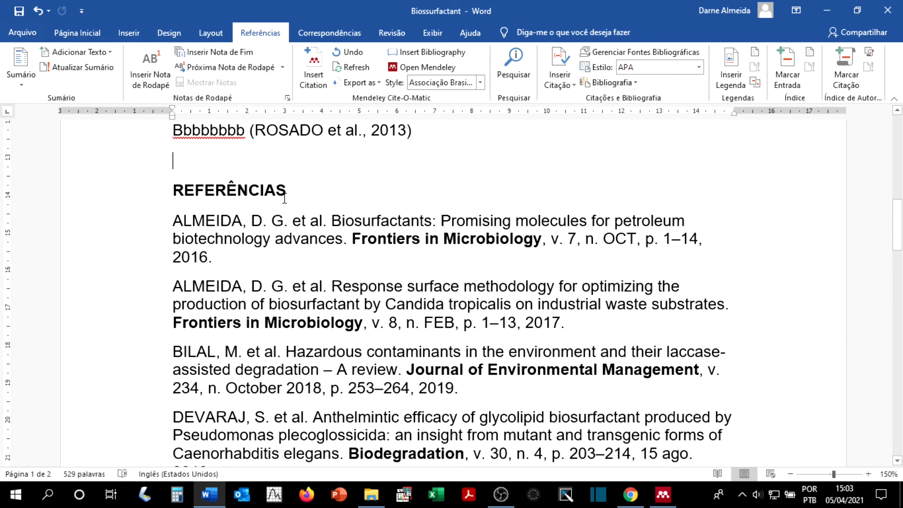
pyautogui.scroll(1, 438, 287)
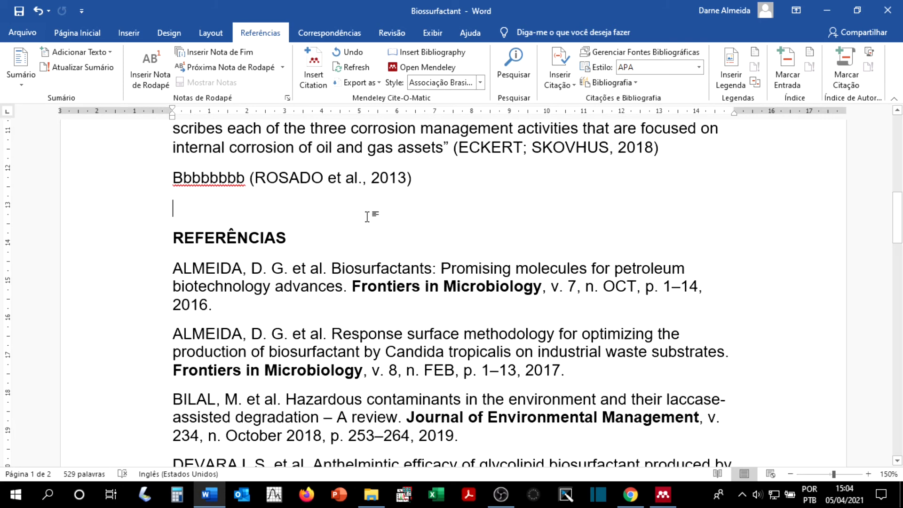
pyautogui.click(278, 314)
pyautogui.hotkey('ctrl', 'shift', 'End')
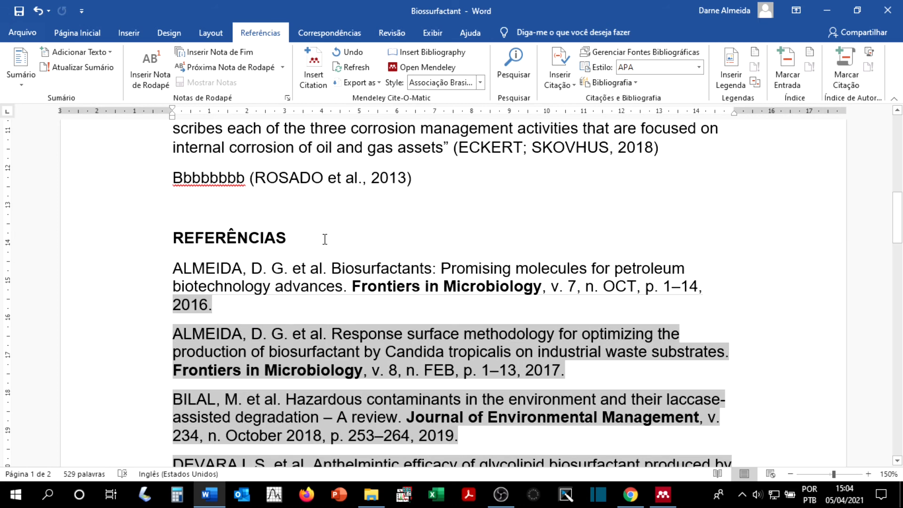
pyautogui.click(311, 207)
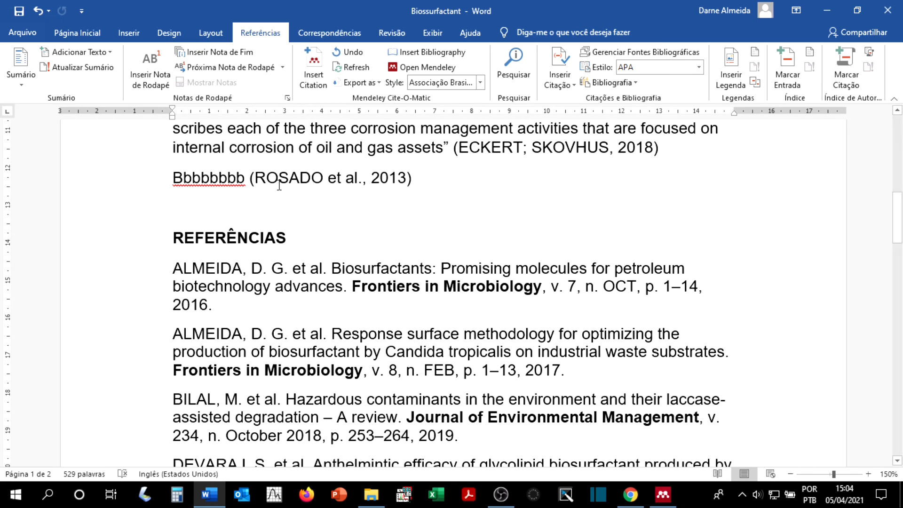
pyautogui.scroll(-3, 287, 308)
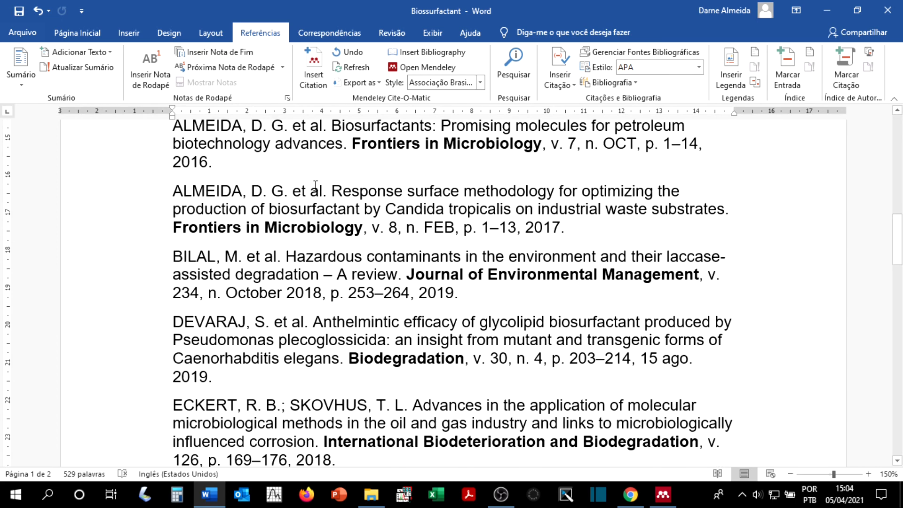
pyautogui.scroll(-1, 325, 329)
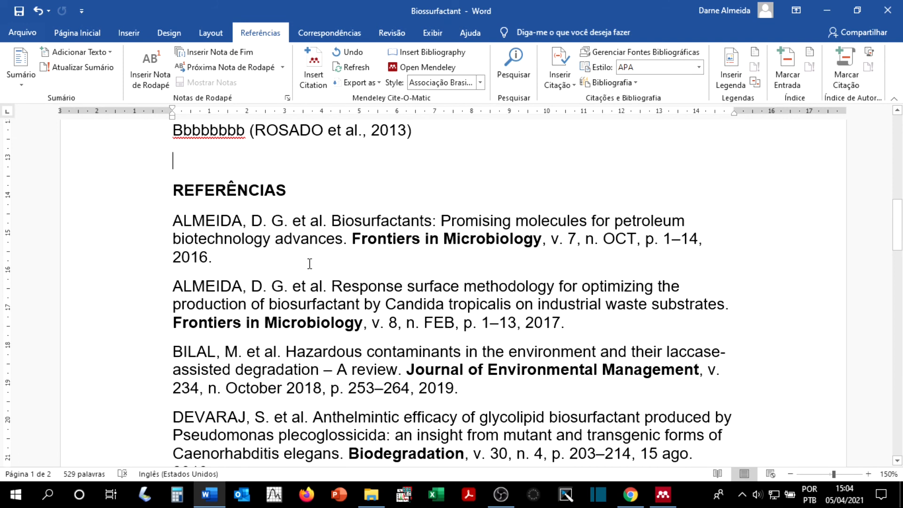
# Review the updated bibliography through its last entry, and return to its first entries and the in-text citation above them
pyautogui.press('Down')
pyautogui.press('End')
pyautogui.scroll(-12, 300, 417)
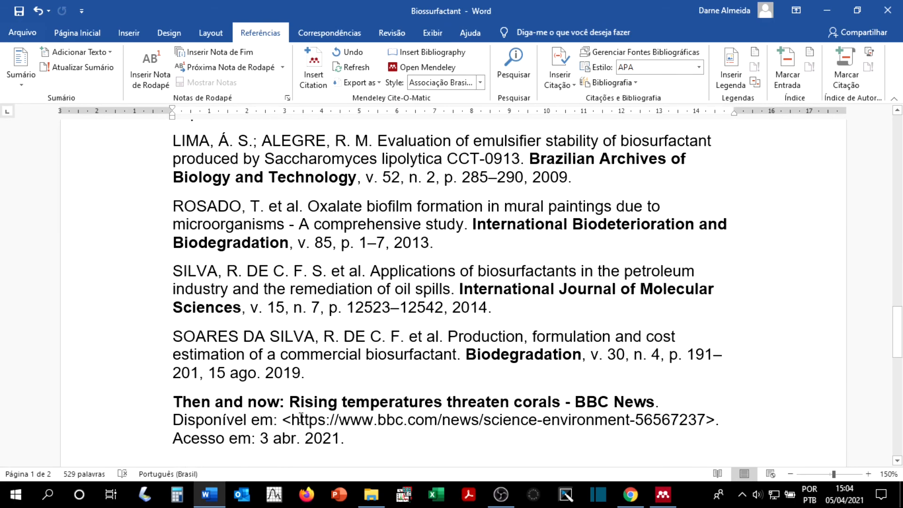
pyautogui.scroll(4, 301, 418)
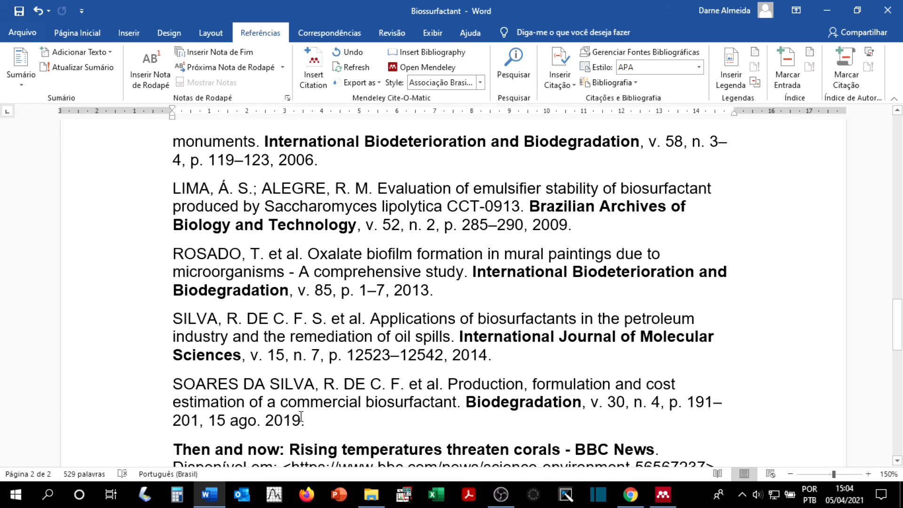
pyautogui.scroll(15, 301, 417)
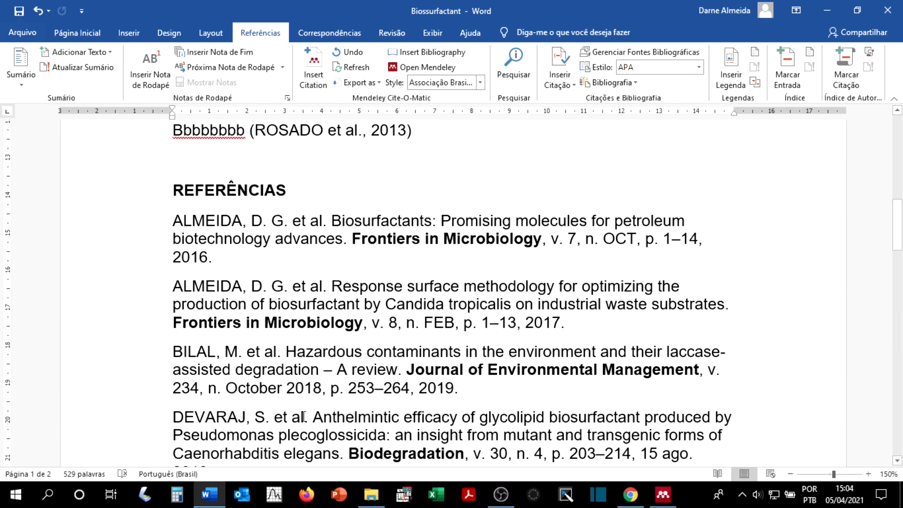
pyautogui.click(353, 264)
pyautogui.hotkey('ctrl', 'shift', 'End')
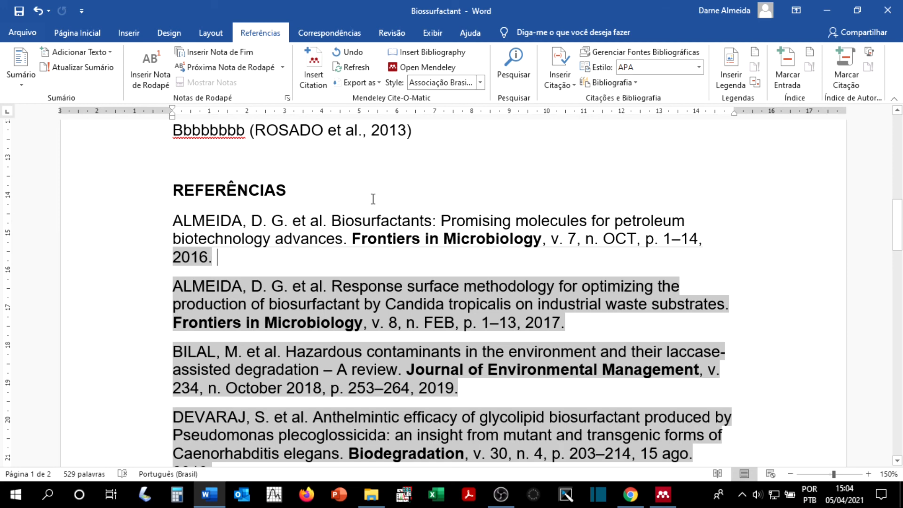
pyautogui.click(357, 214)
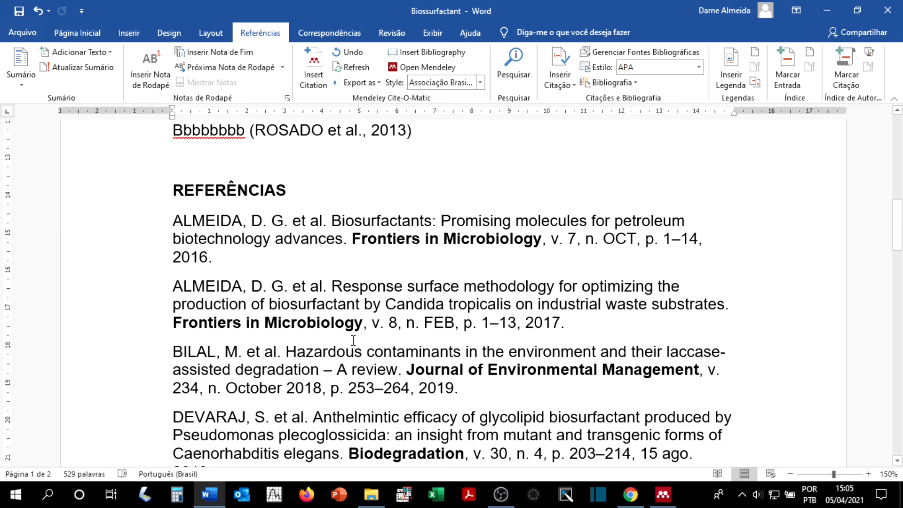
pyautogui.click(269, 263)
pyautogui.click(365, 190)
pyautogui.scroll(5, 304, 259)
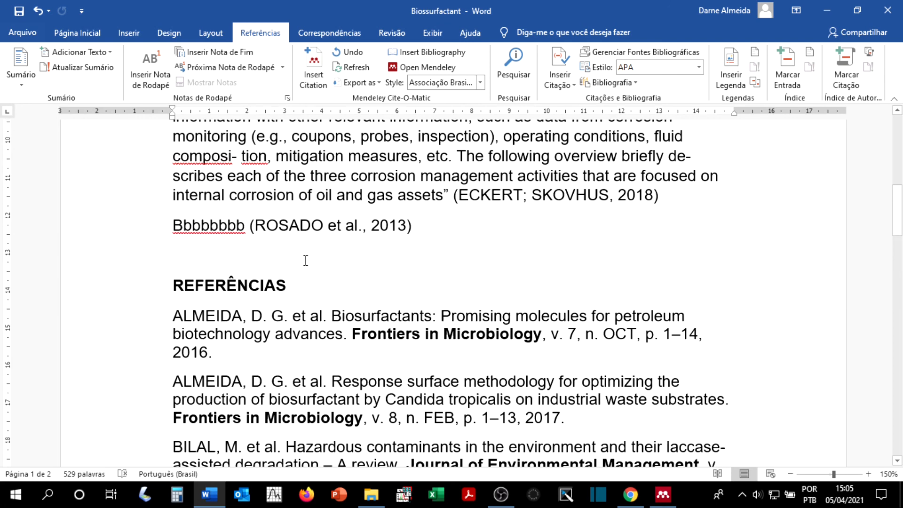